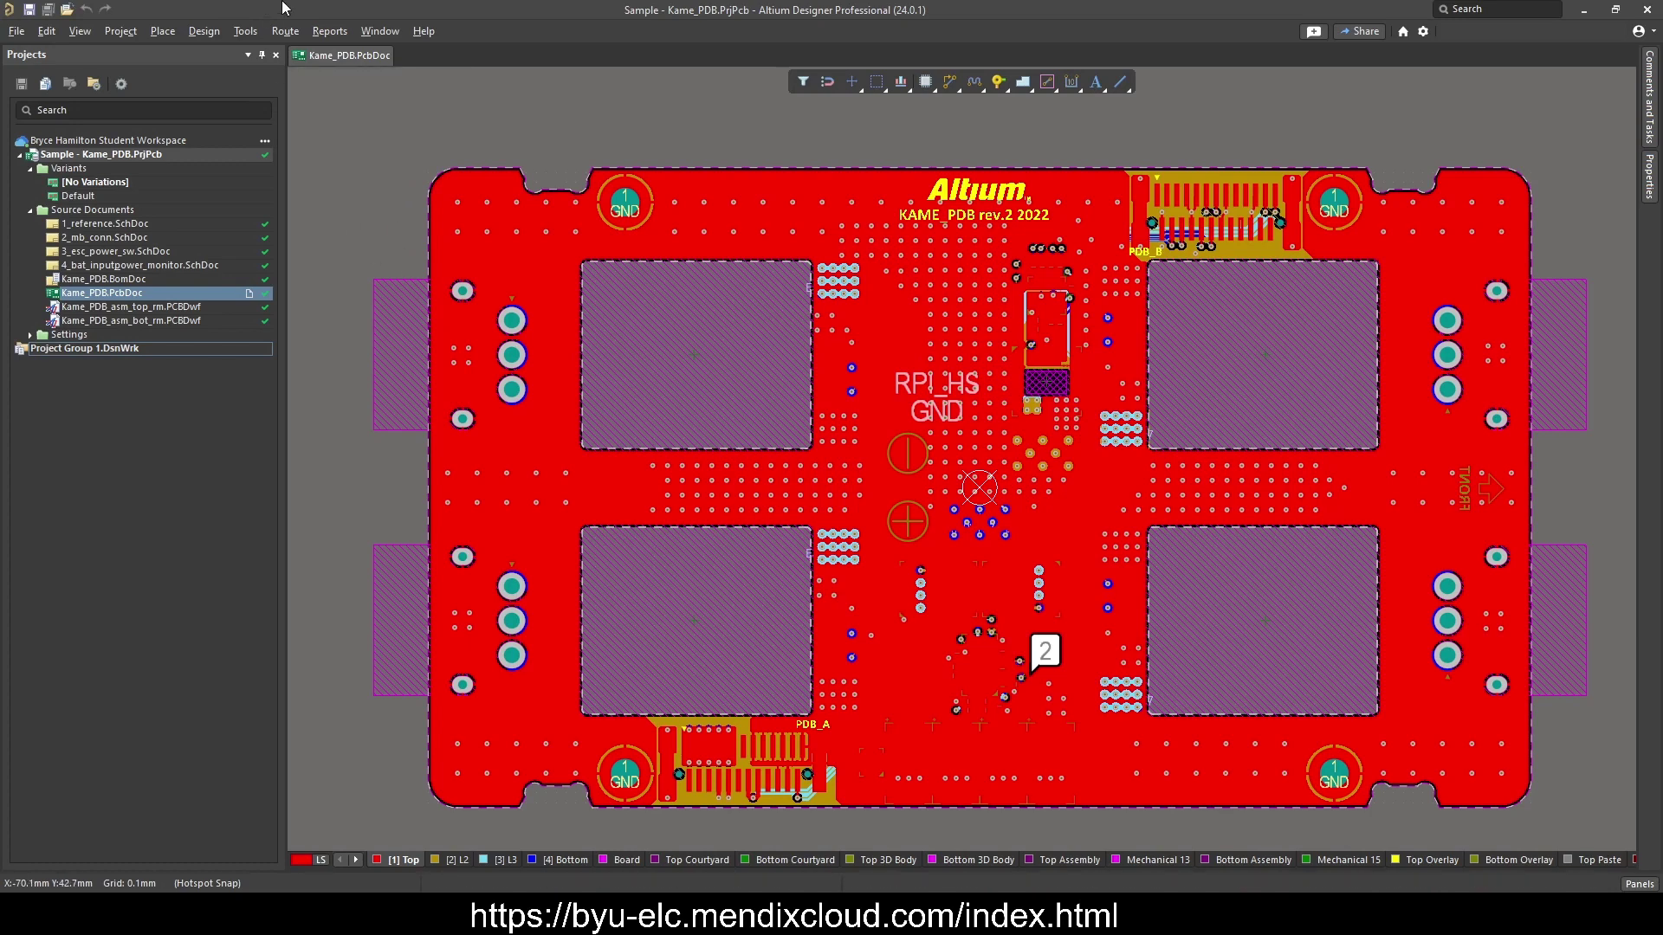
Step: Measure the board outline corner to corner: 112 mm wide and 64.945 mm tall
click(333, 29)
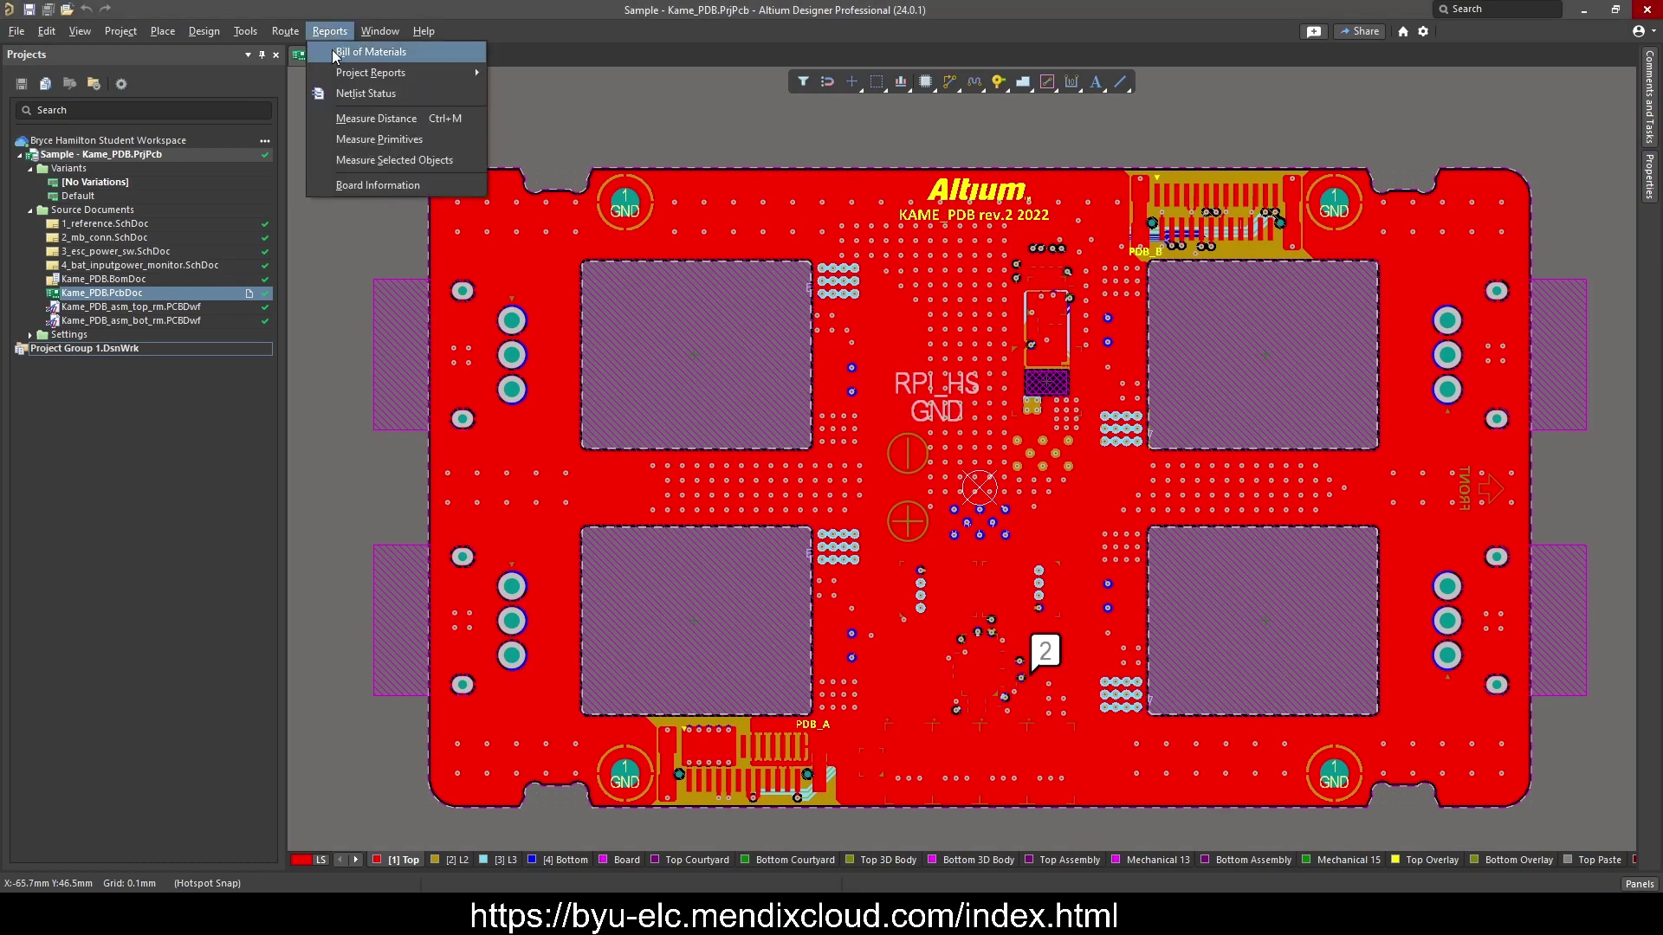
click(373, 121)
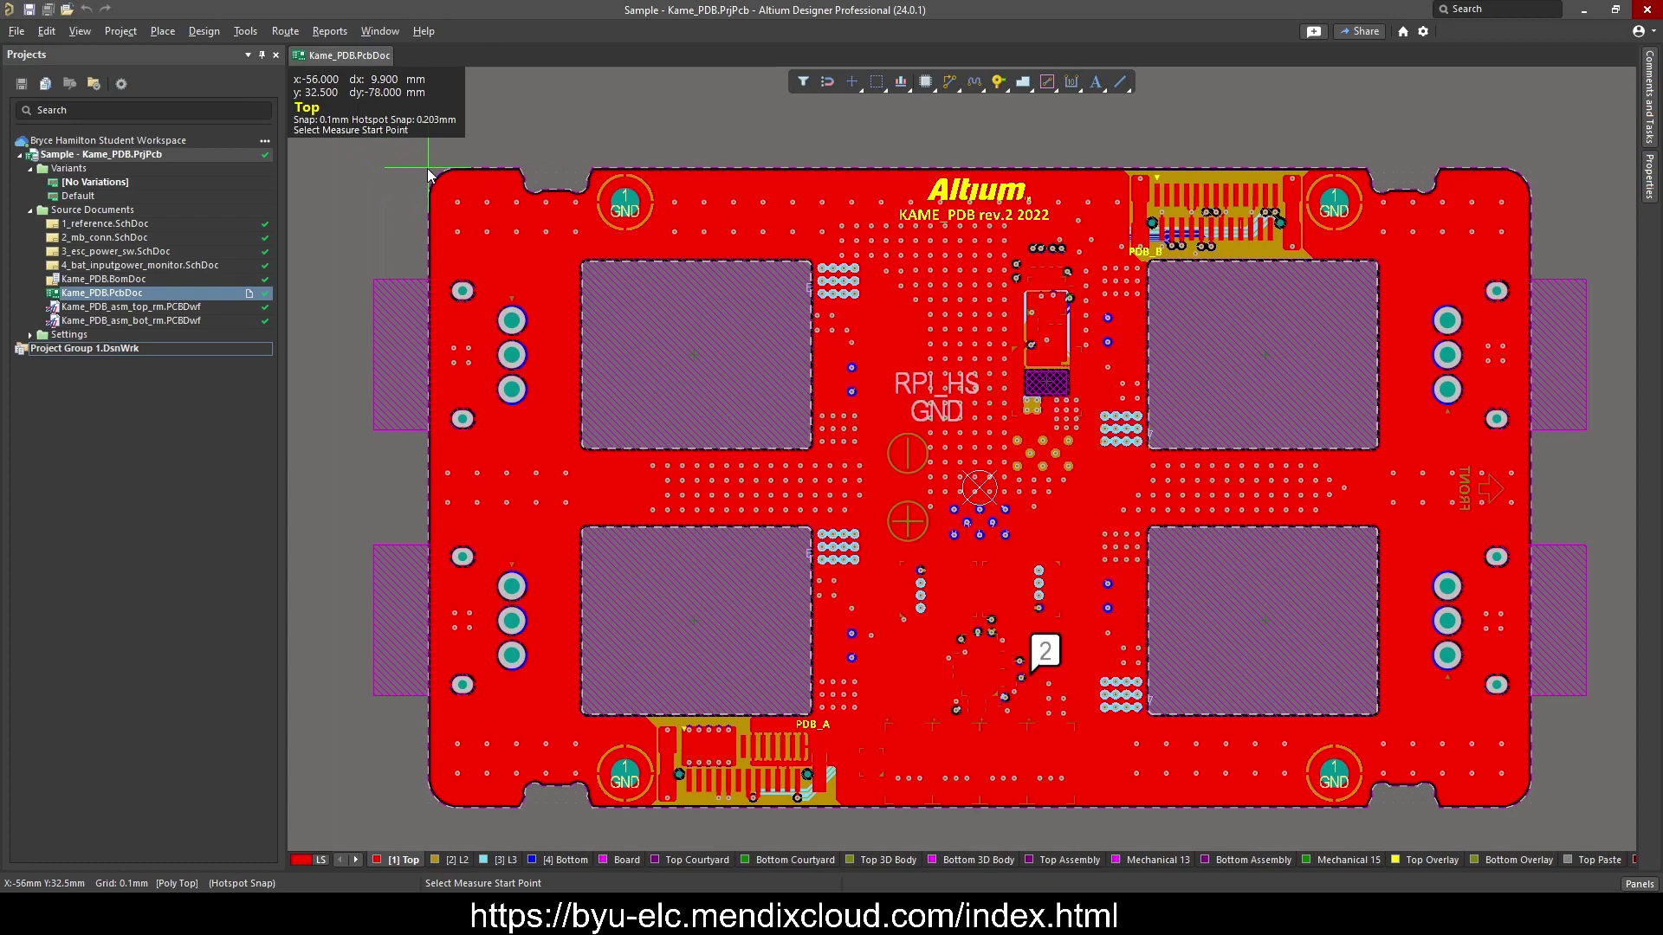
click(430, 175)
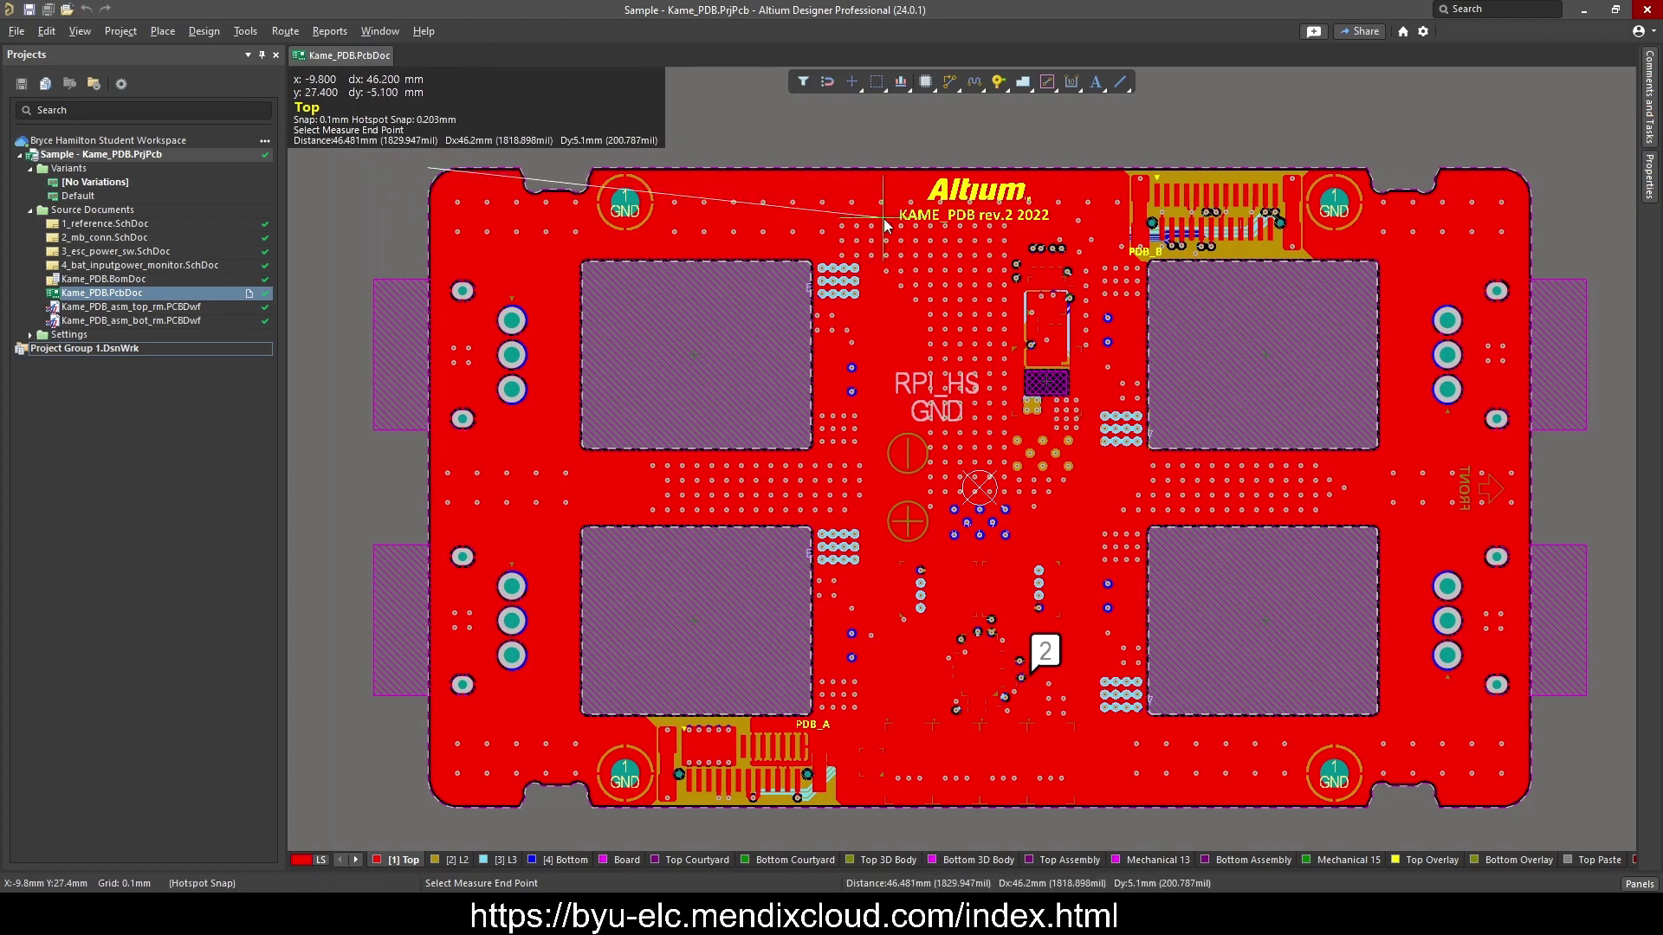
click(1531, 173)
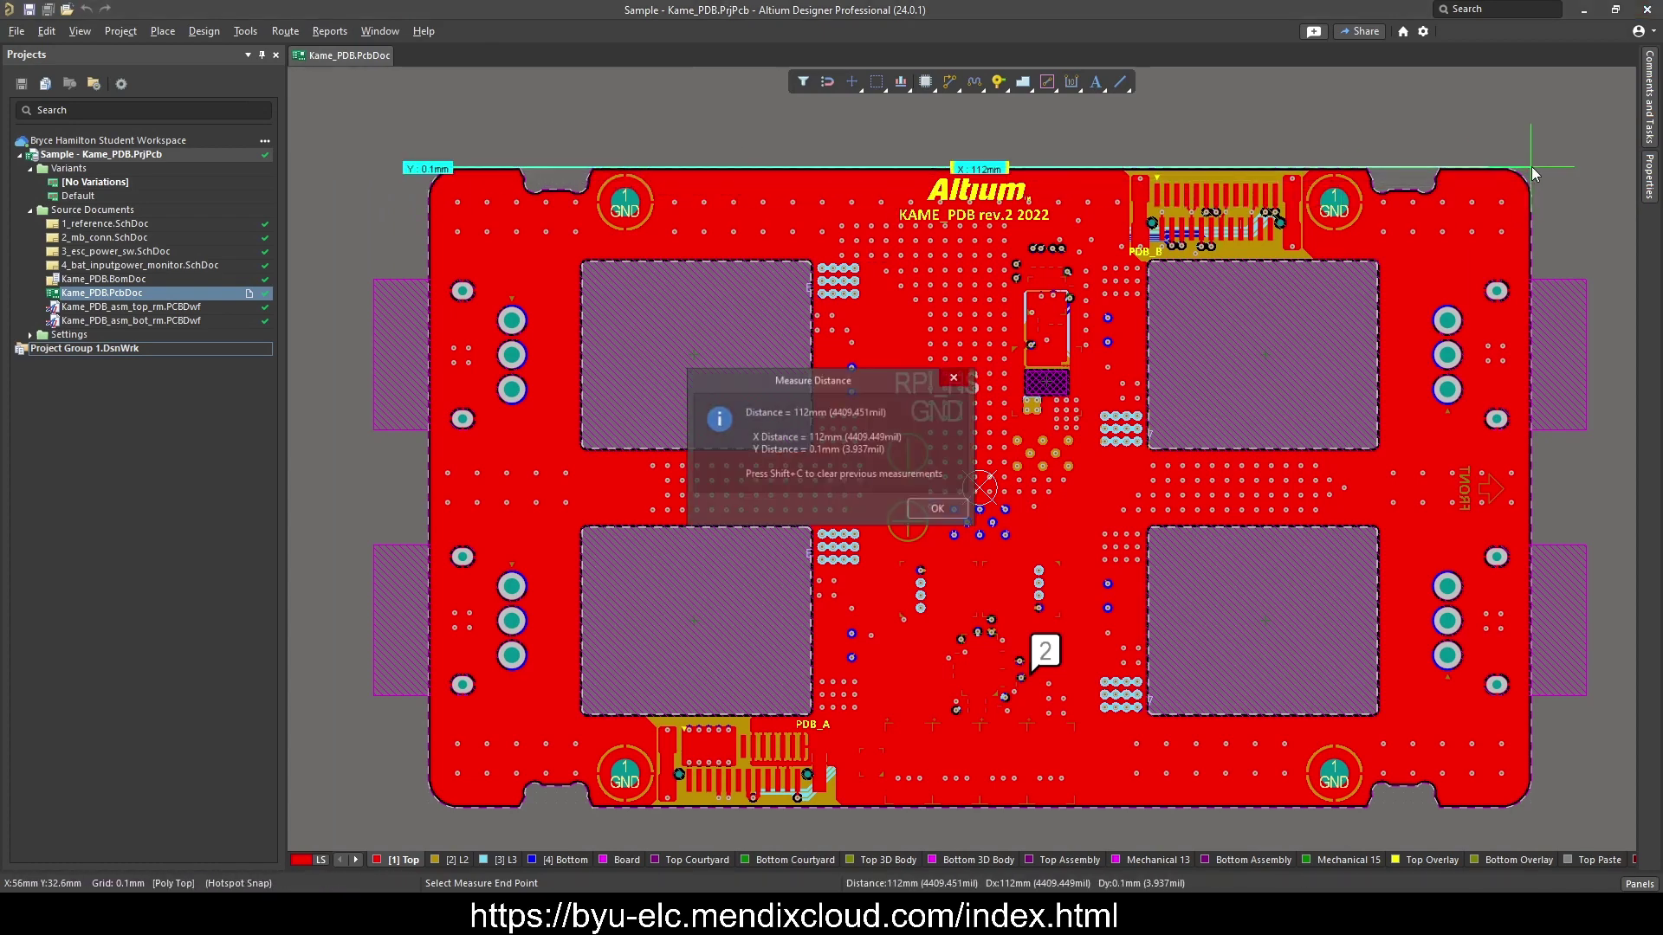
key(Return)
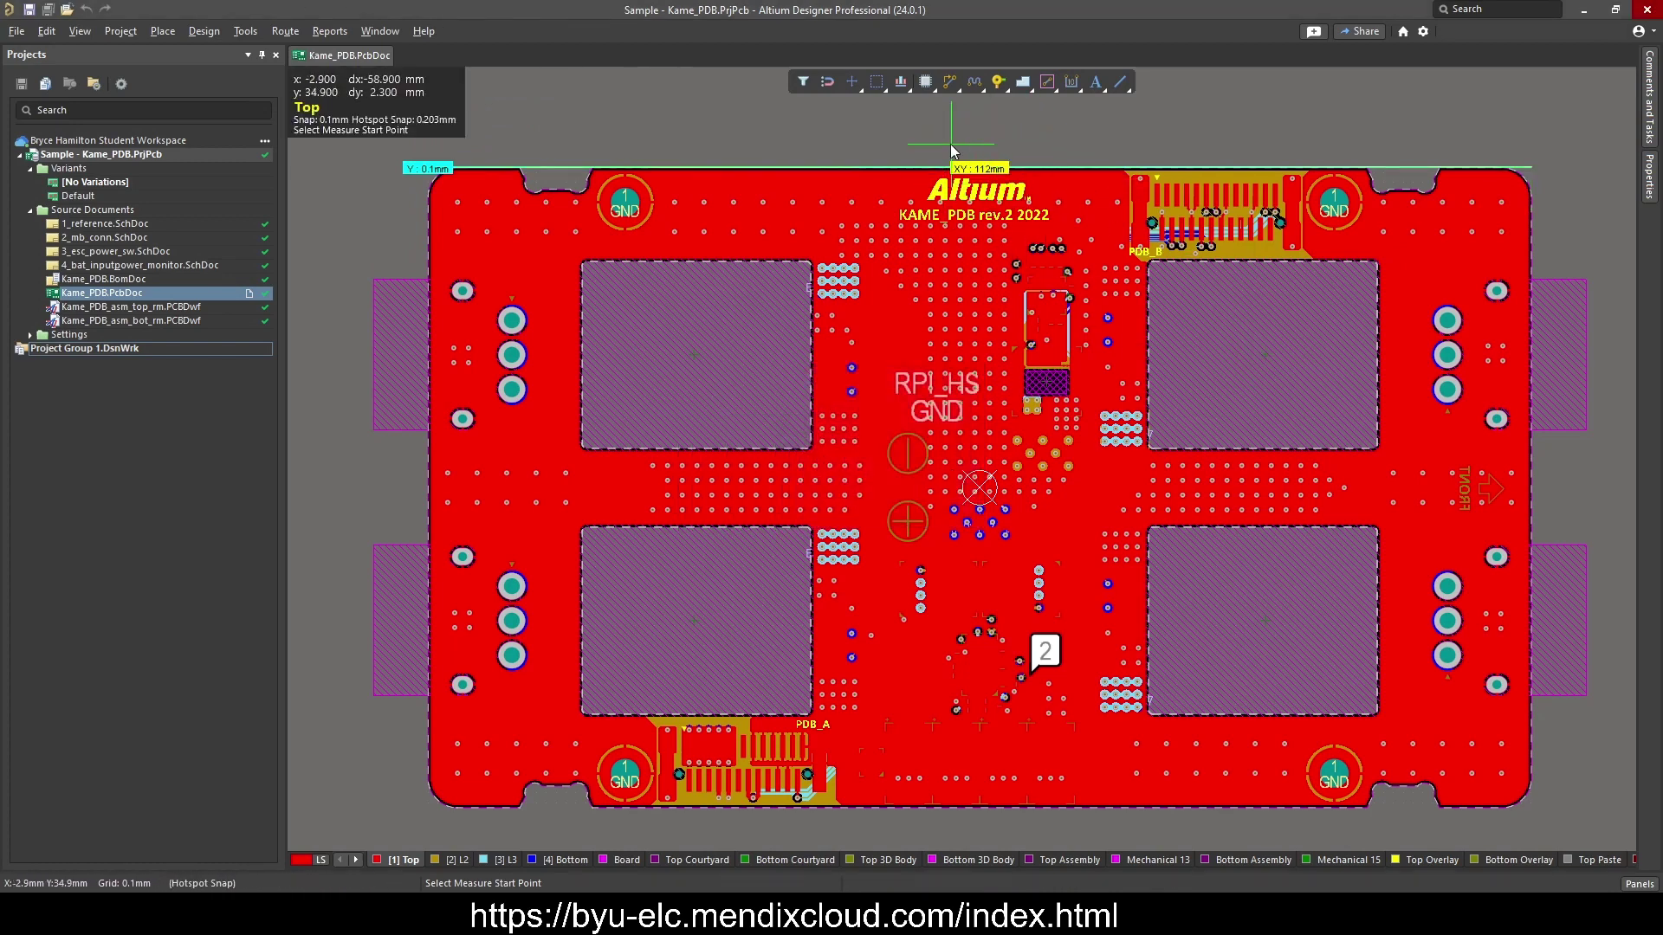
click(1531, 164)
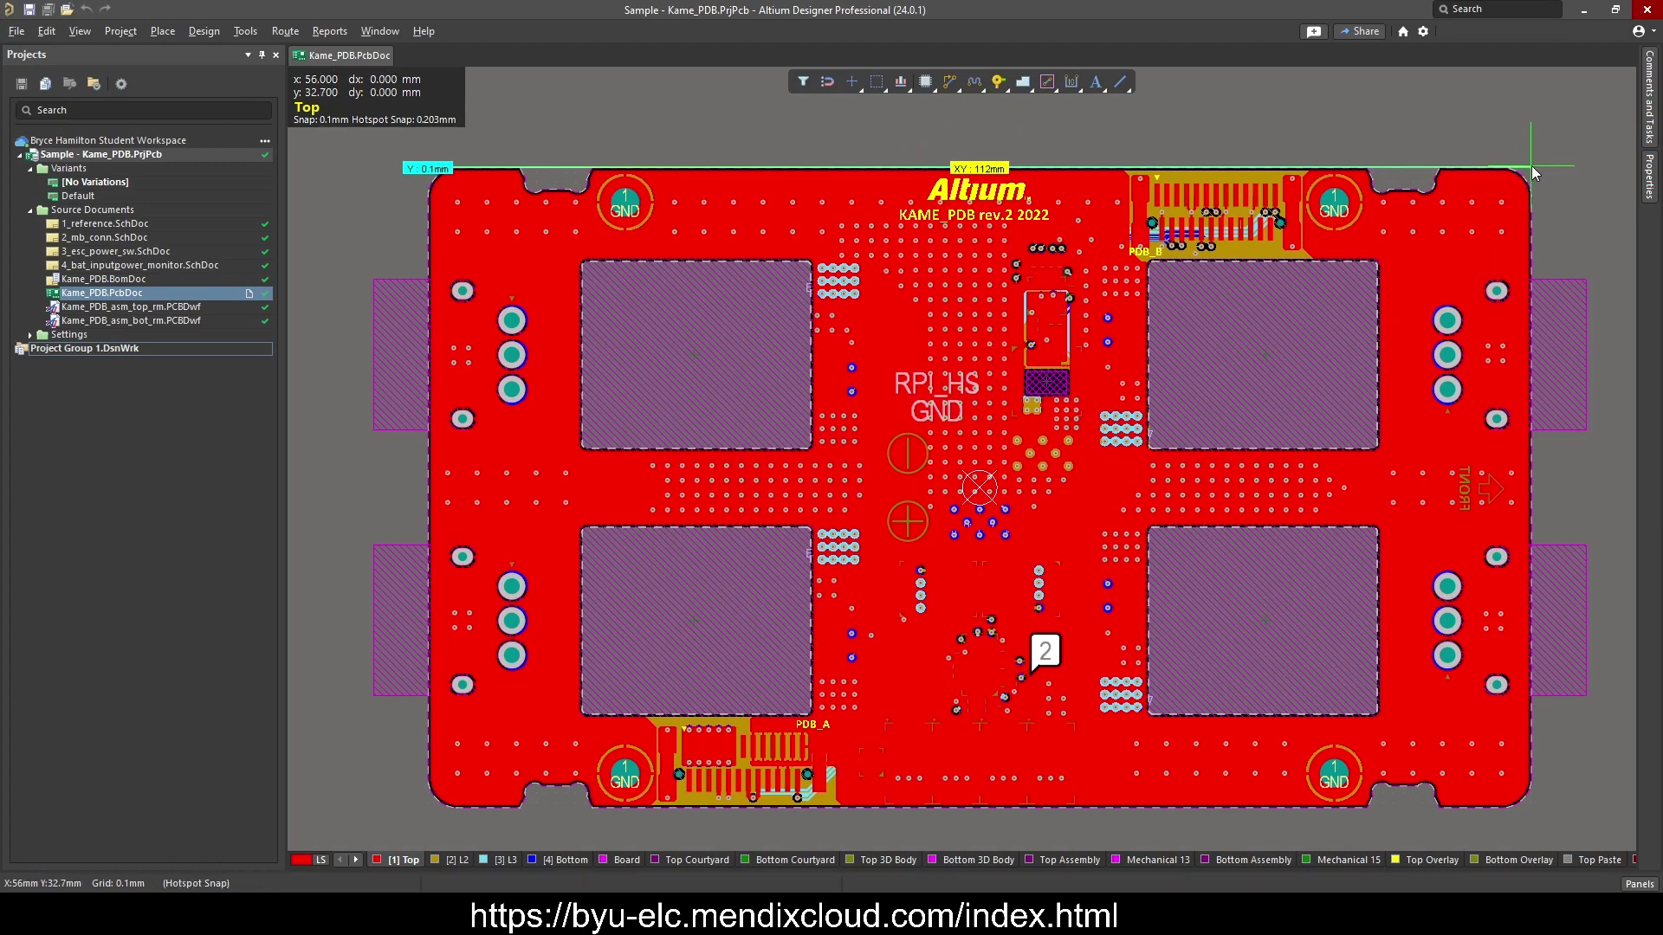
click(1531, 807)
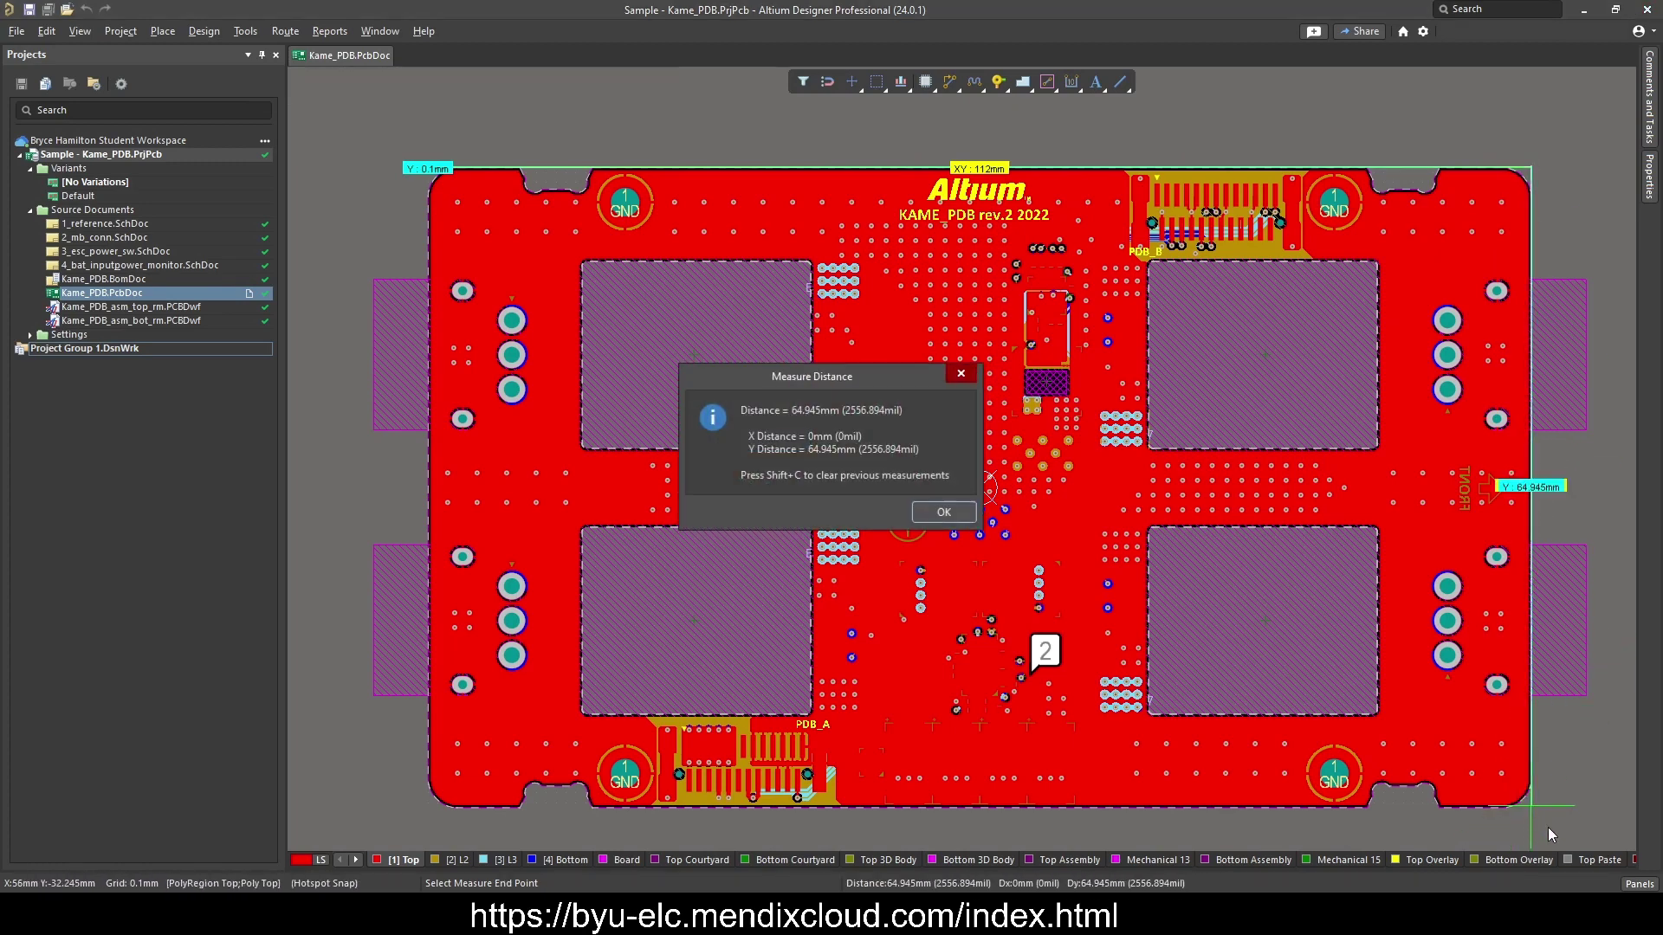
click(947, 511)
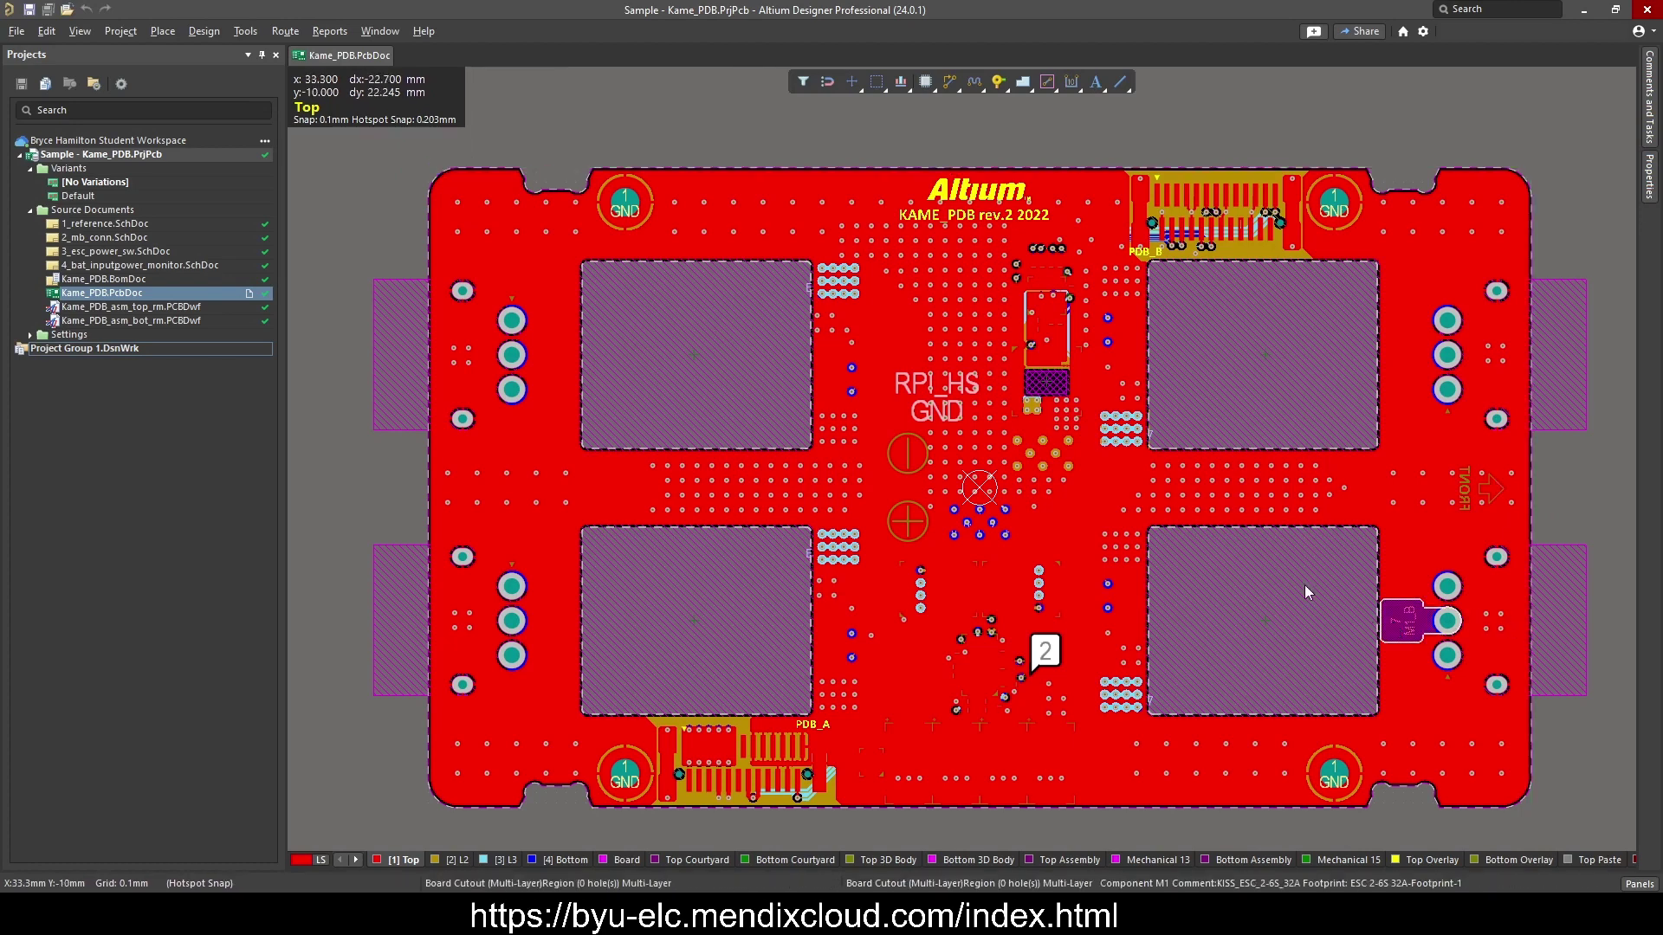
Step: Generate a Board Information Report (112 × 65 mm, 50 components), then return to Kame_PDB.PcbDoc
click(334, 33)
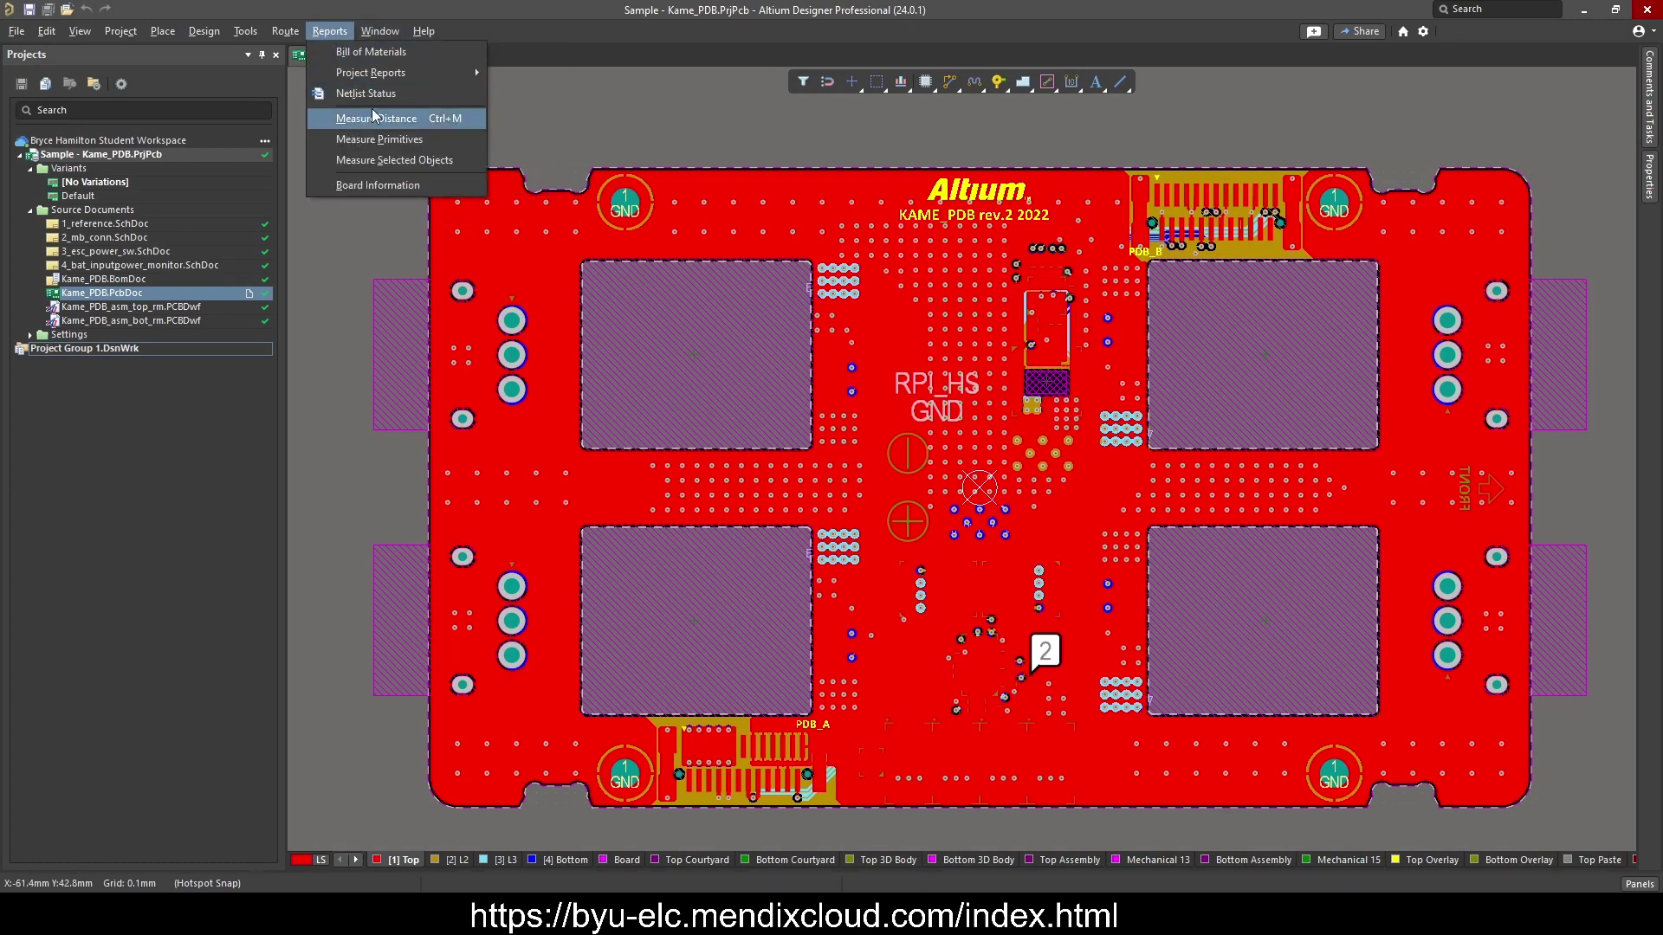
click(353, 183)
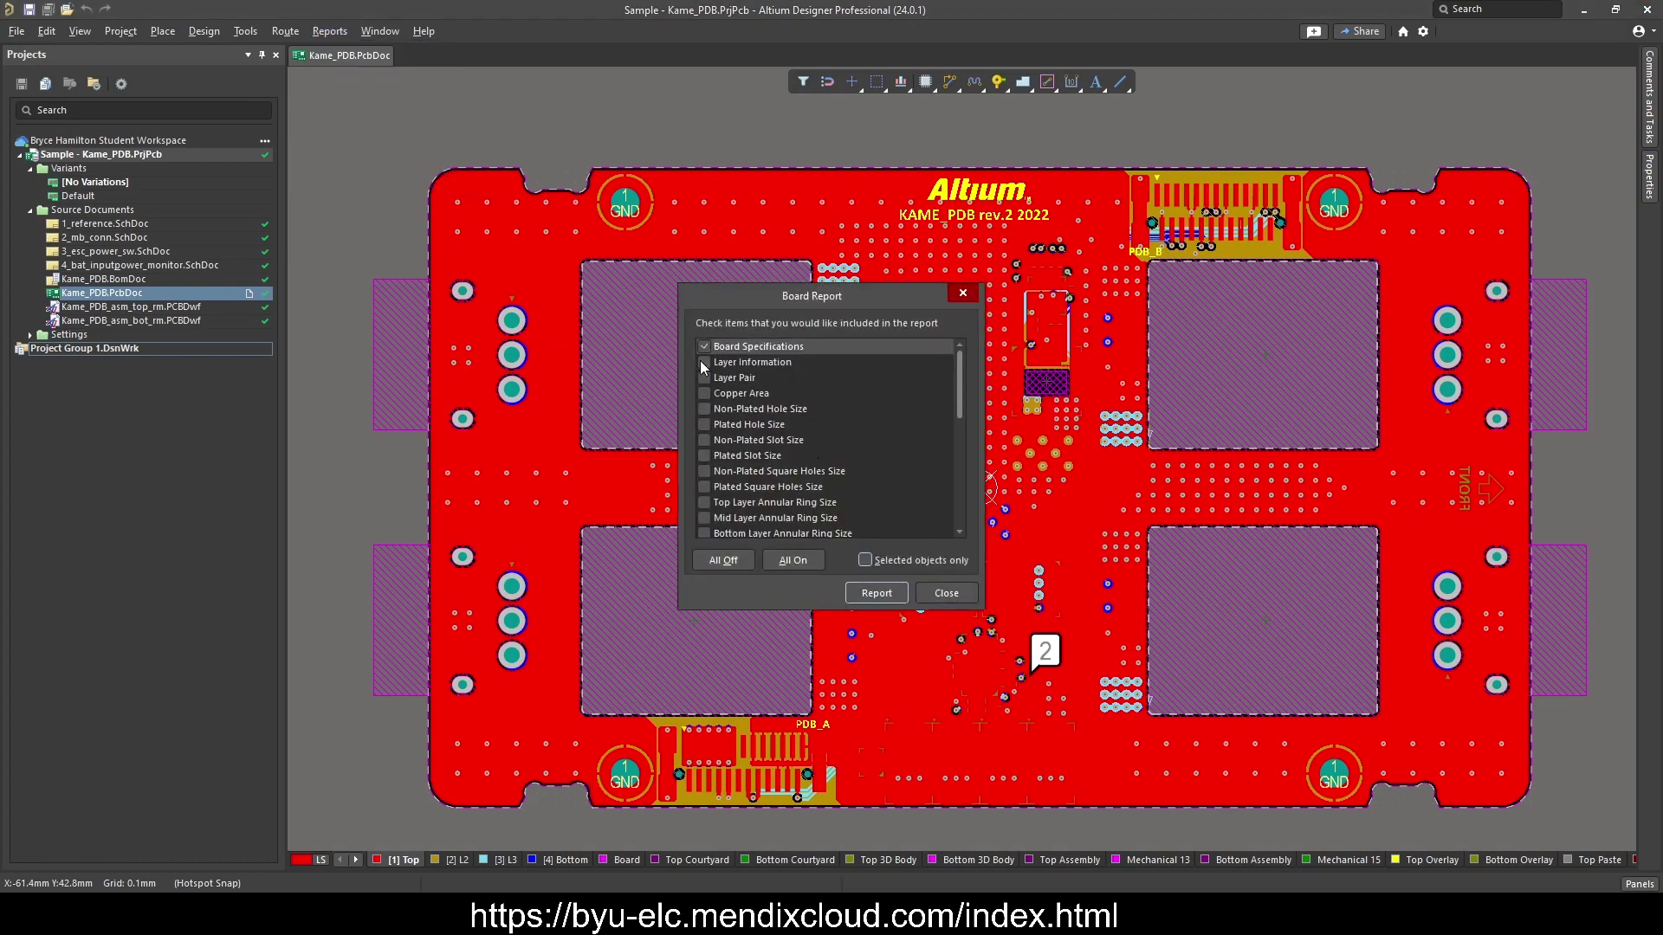
click(707, 406)
click(706, 394)
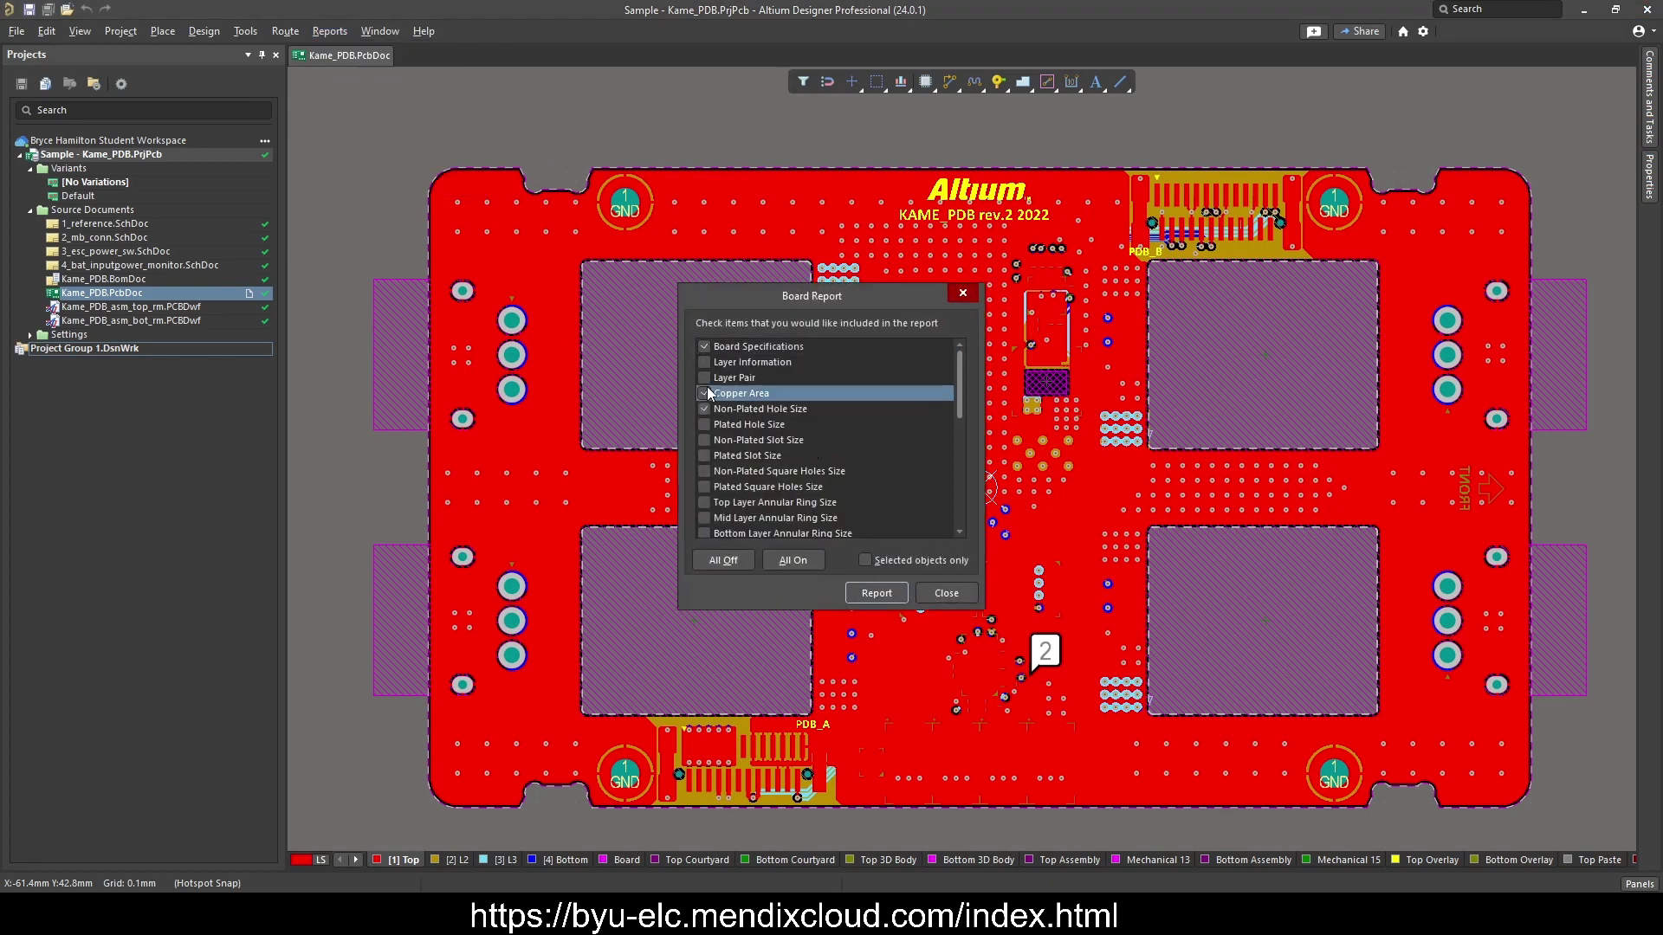
click(707, 394)
click(707, 409)
click(901, 592)
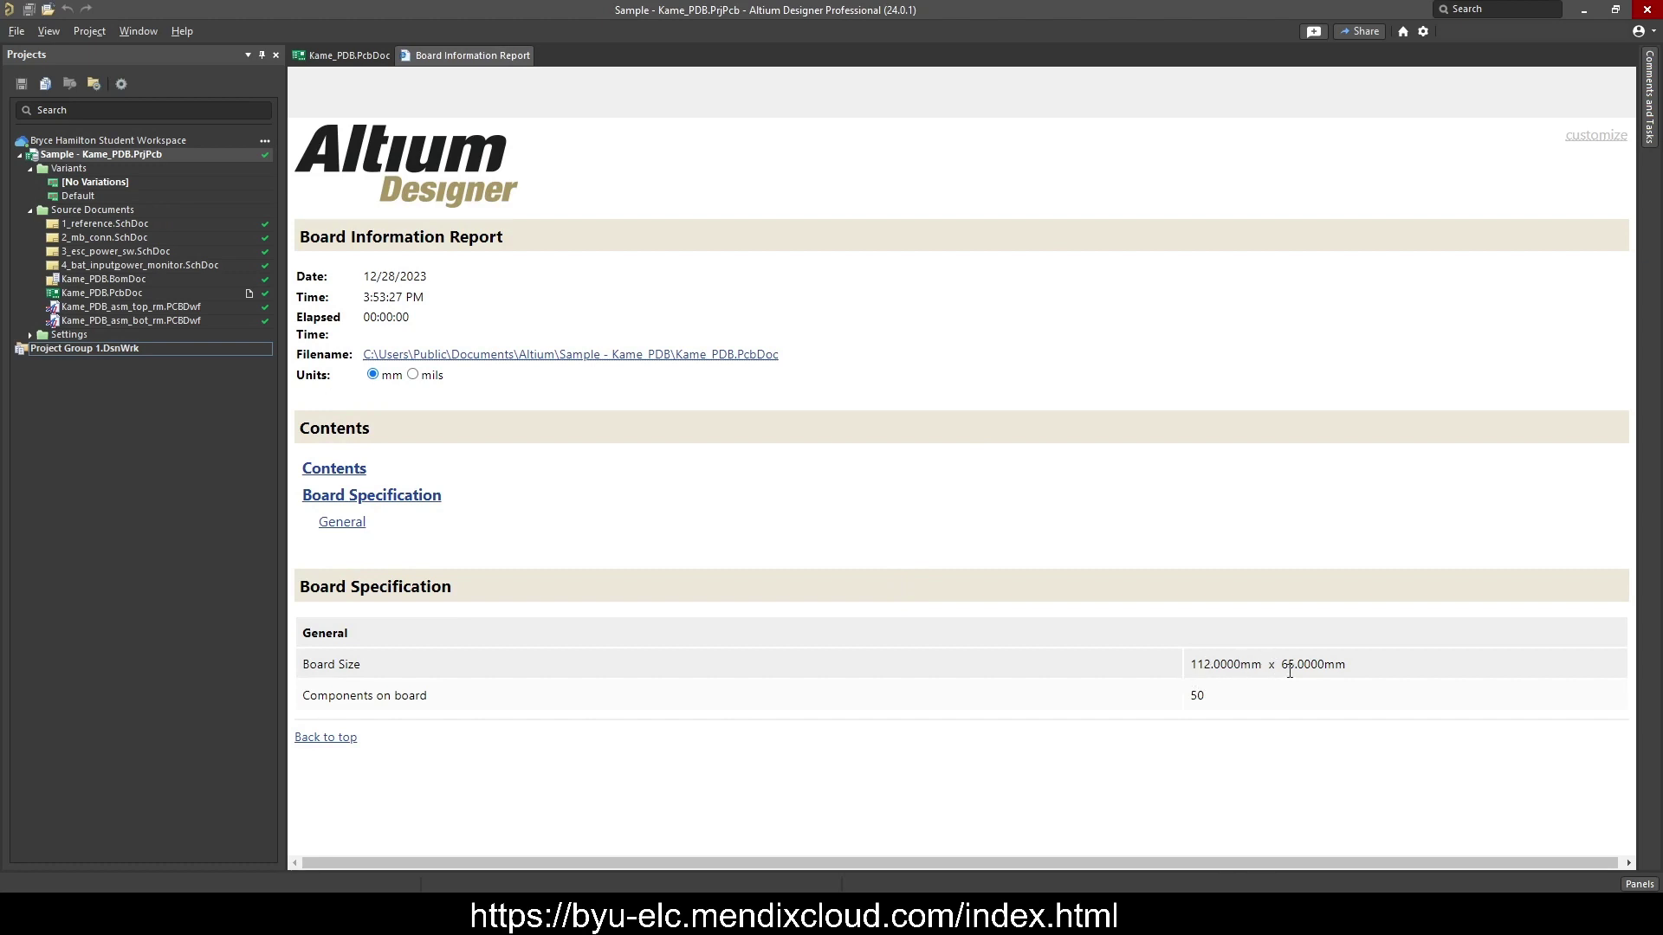
click(379, 59)
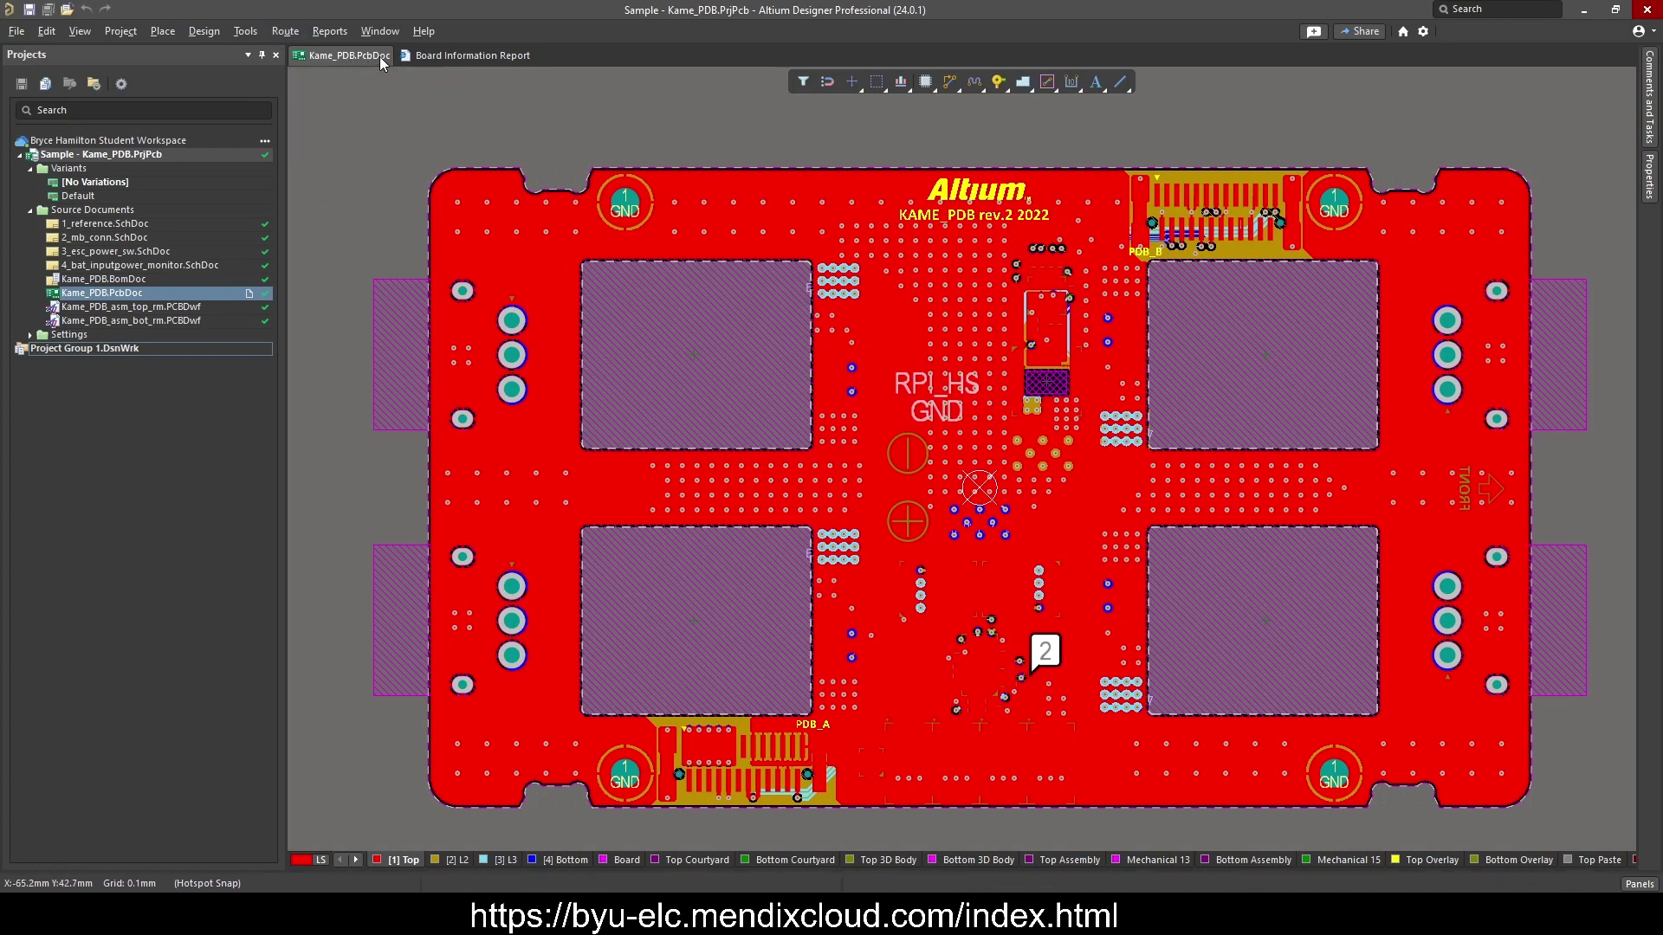
Step: Open the Gerber X2 Files setup from Fabrication Outputs and review its millimetre layer list
click(16, 31)
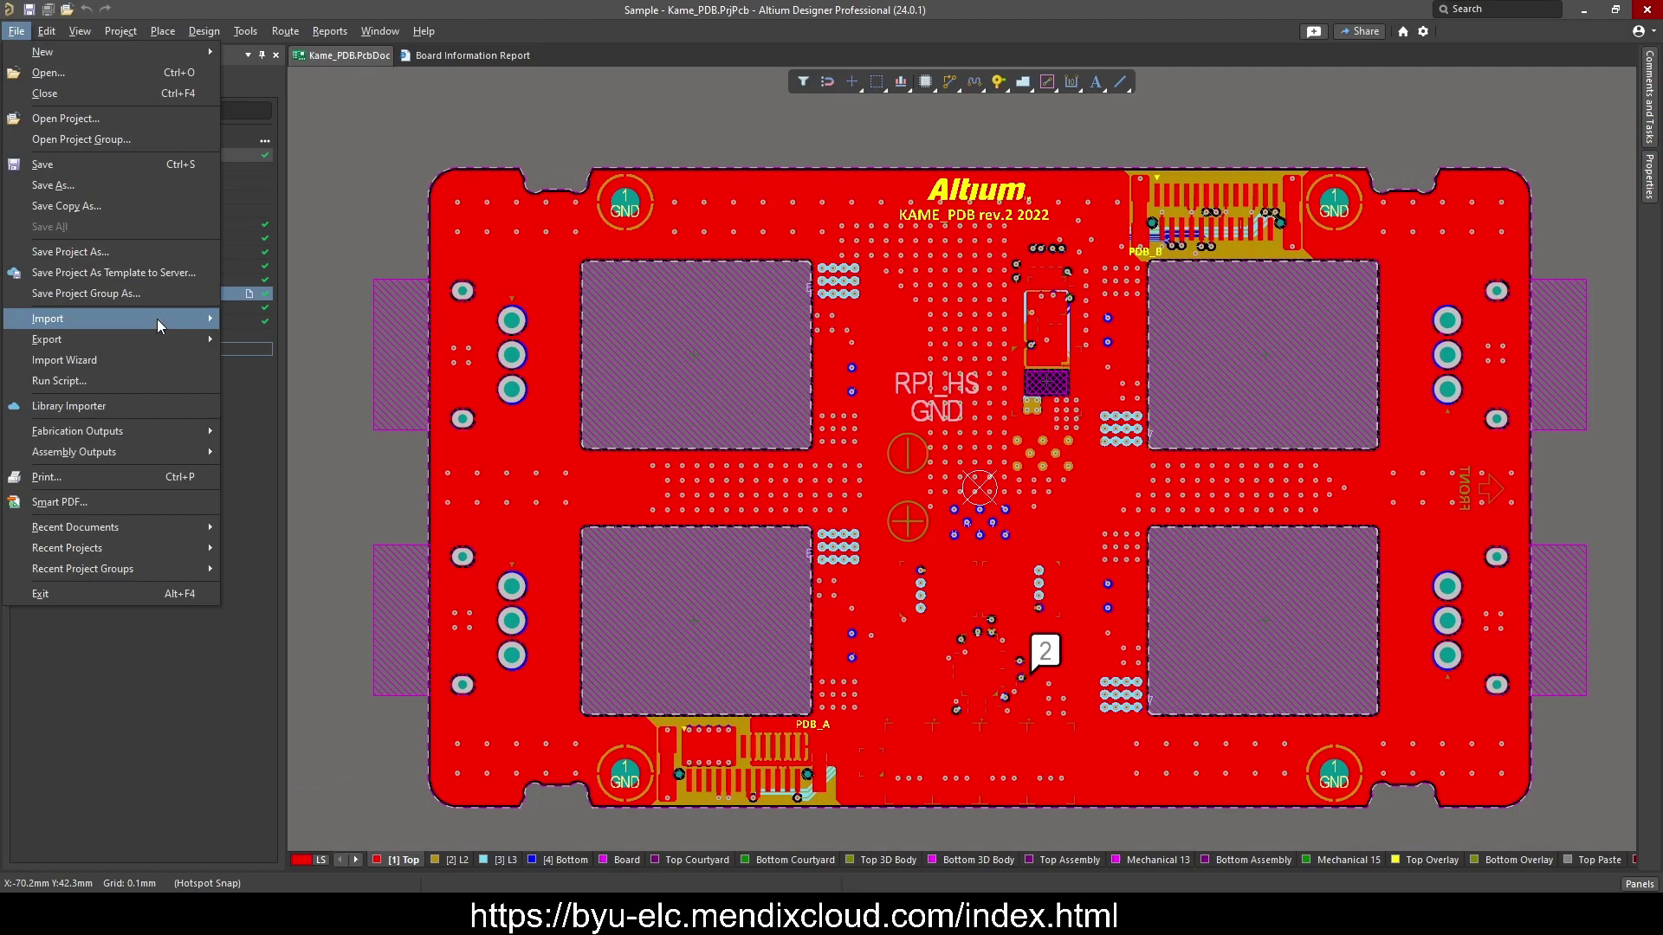
mouse_move(204, 429)
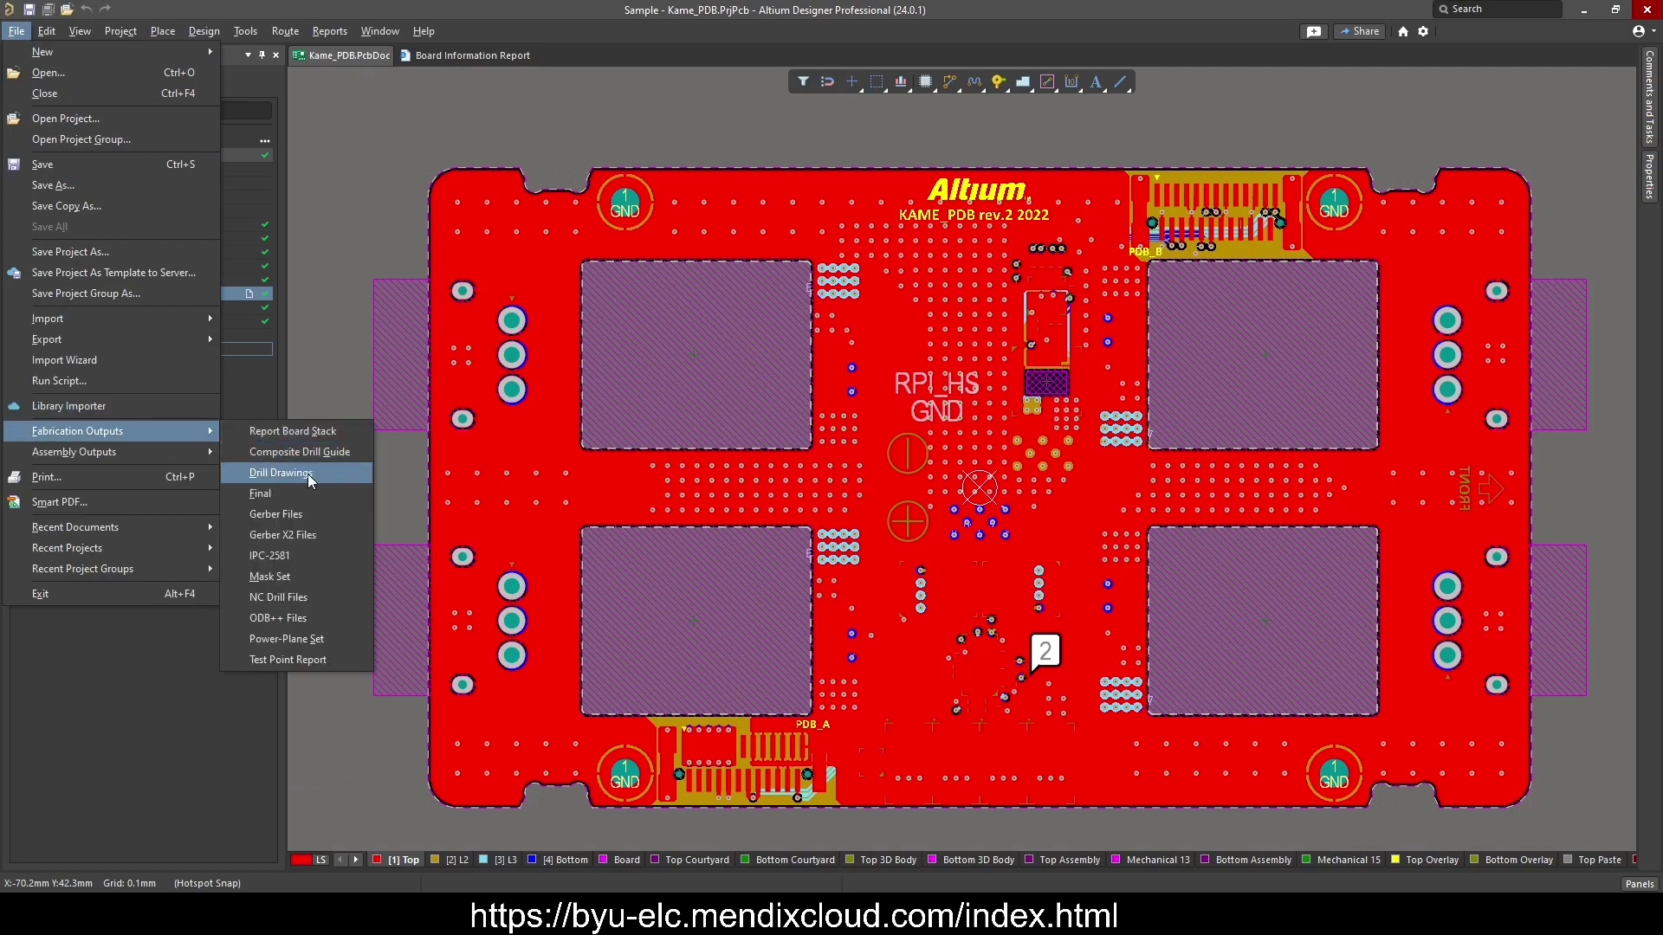
click(331, 538)
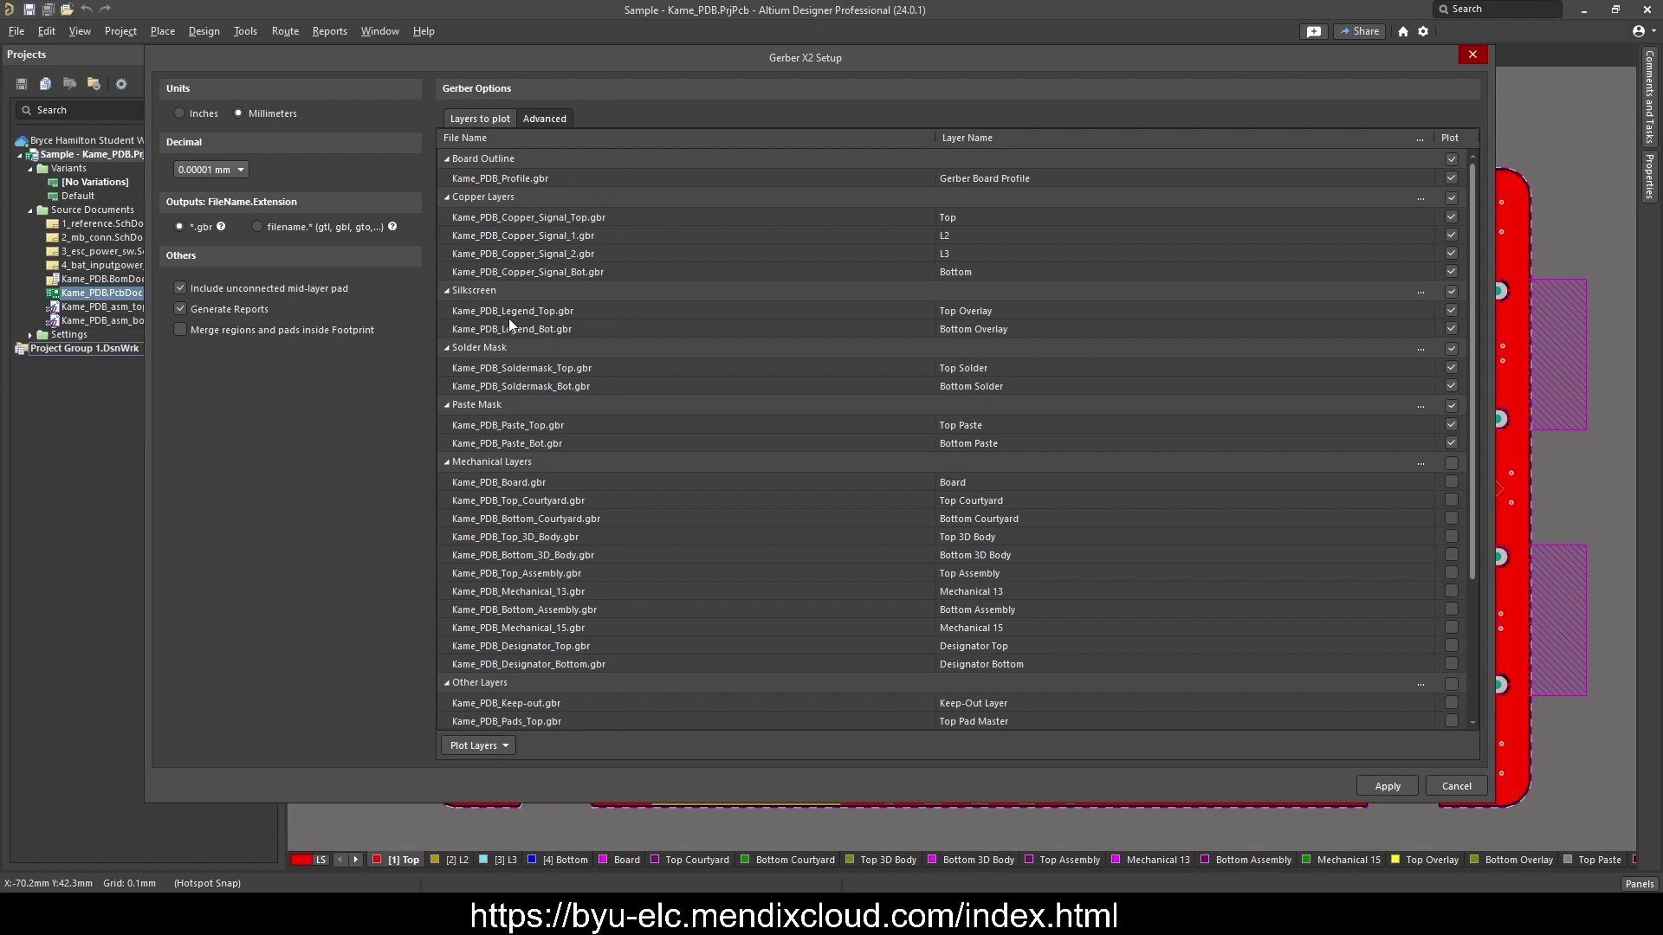
scroll(657, 392, down, 4)
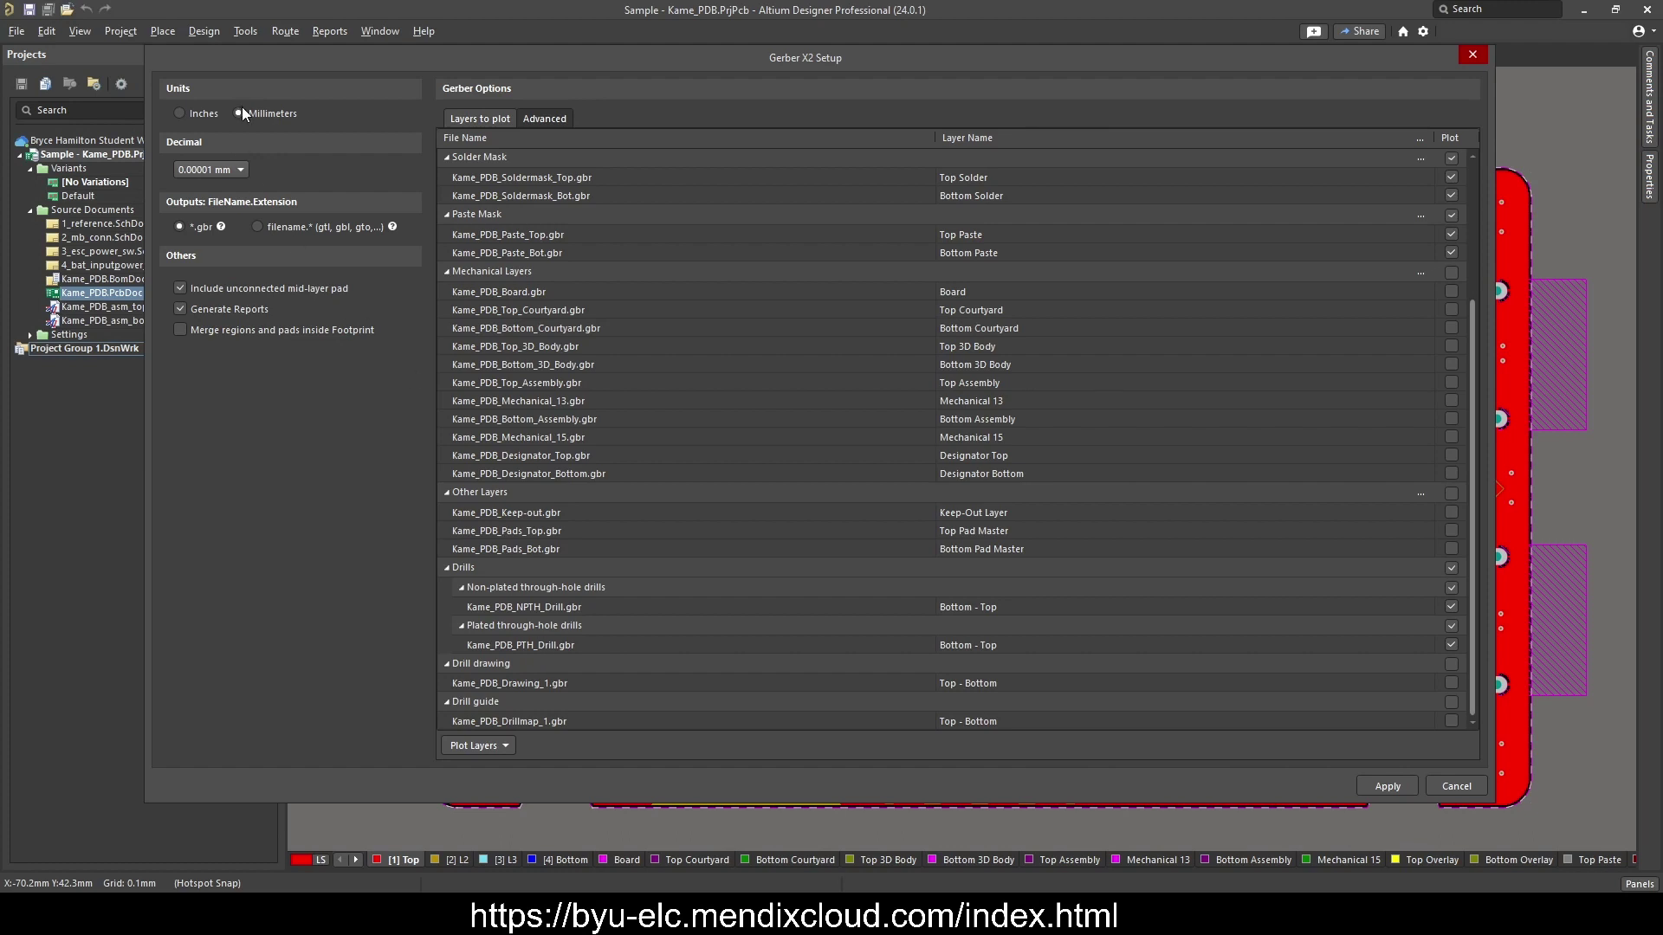
Step: Set decimal precision to 0.00001 mm and plot all used layers with Select Used
click(208, 170)
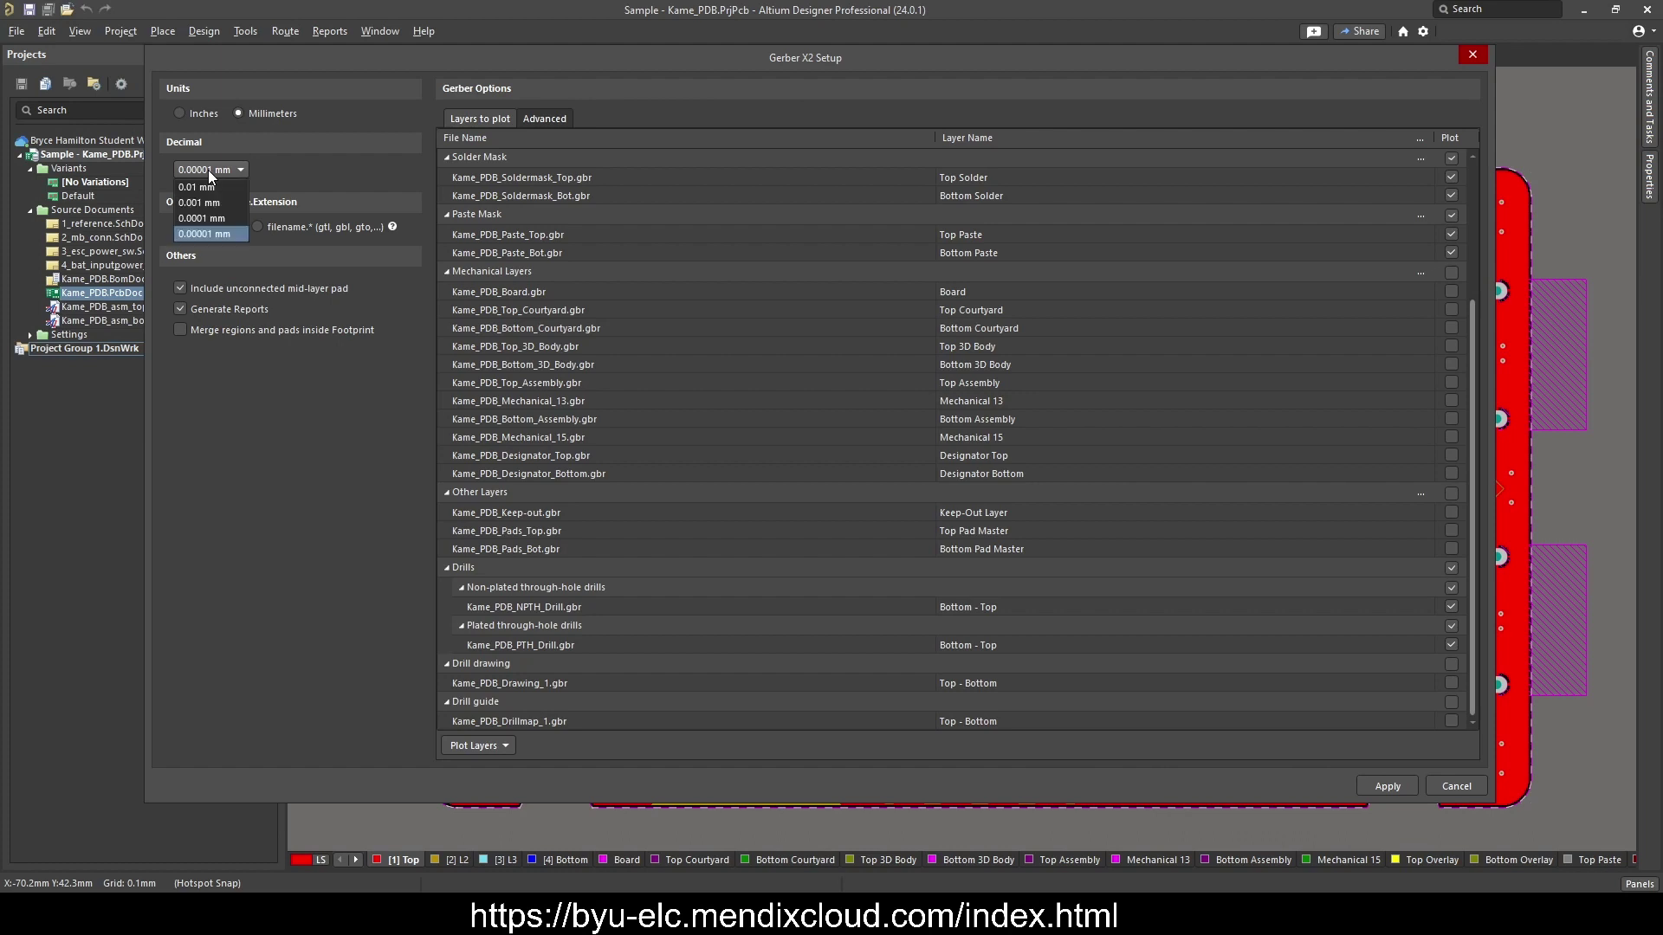
click(241, 236)
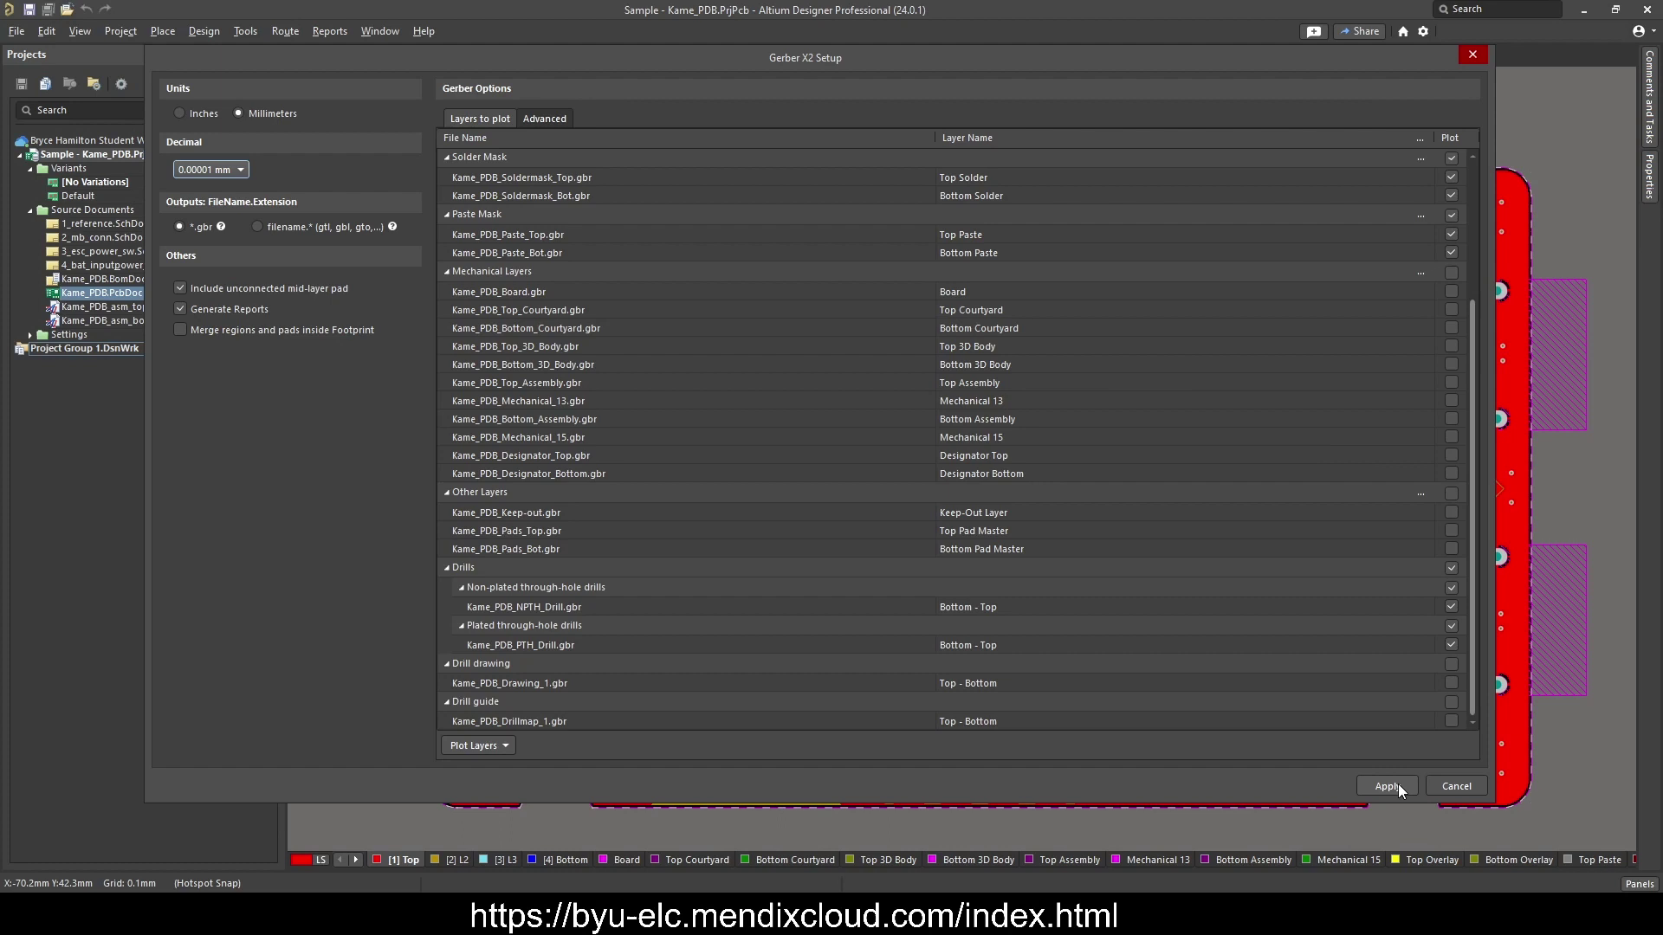
click(497, 748)
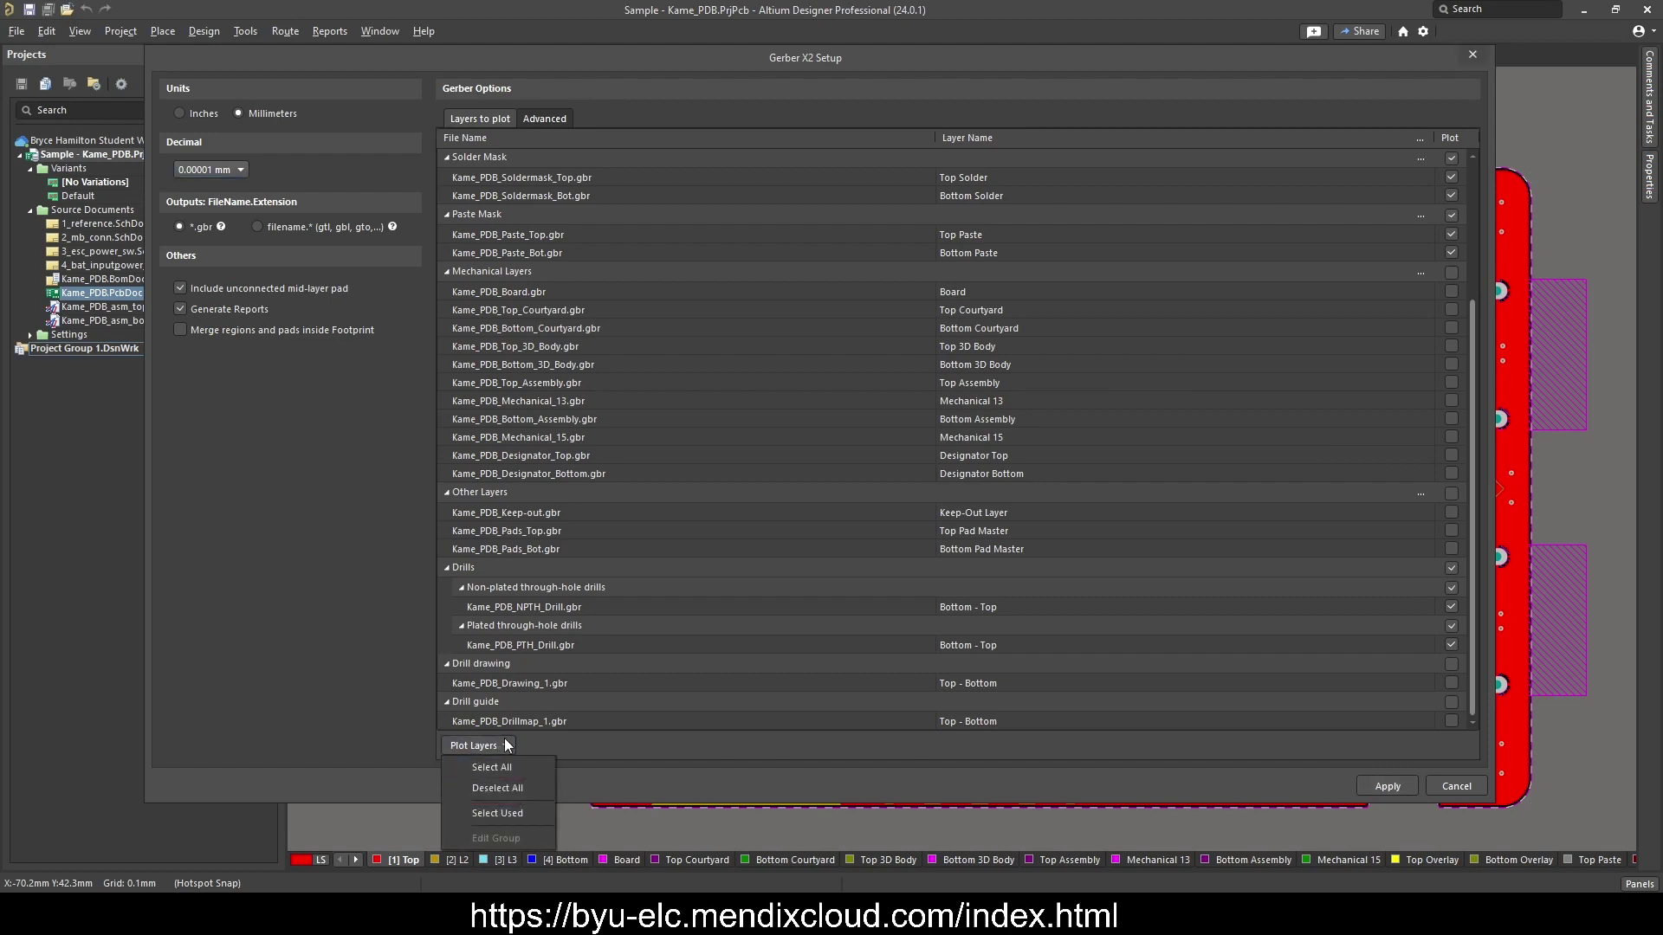
click(533, 817)
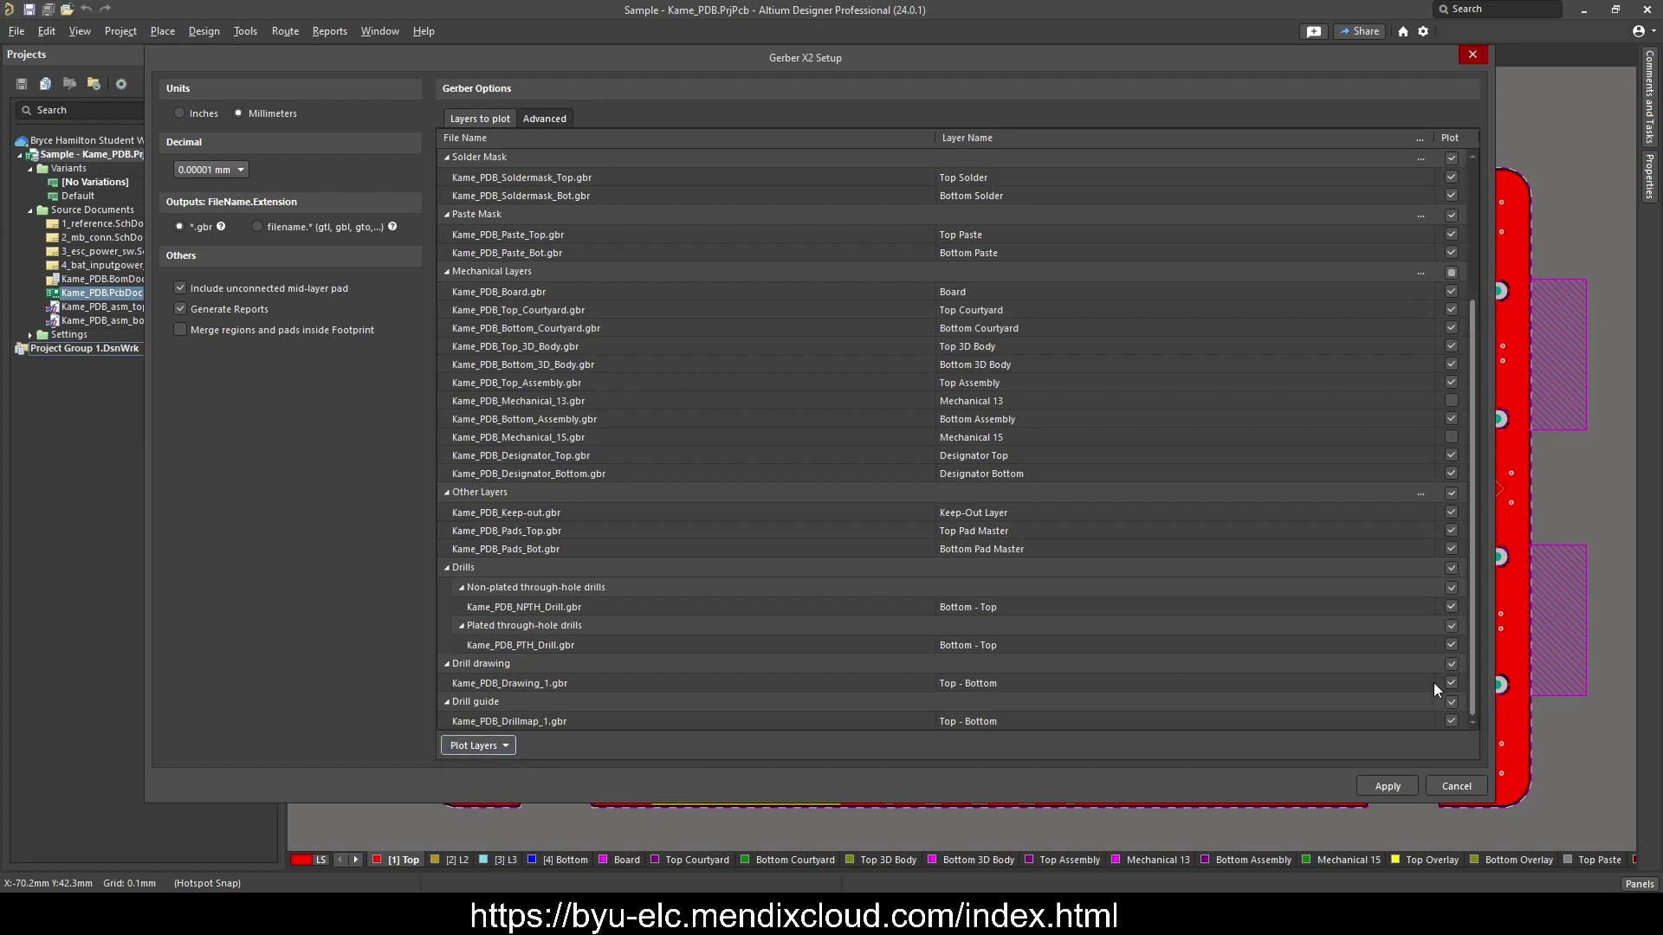
Step: Generate the Gerber files and expand Generated > CAMtastic! Documents to reach the .gbr files
click(1386, 784)
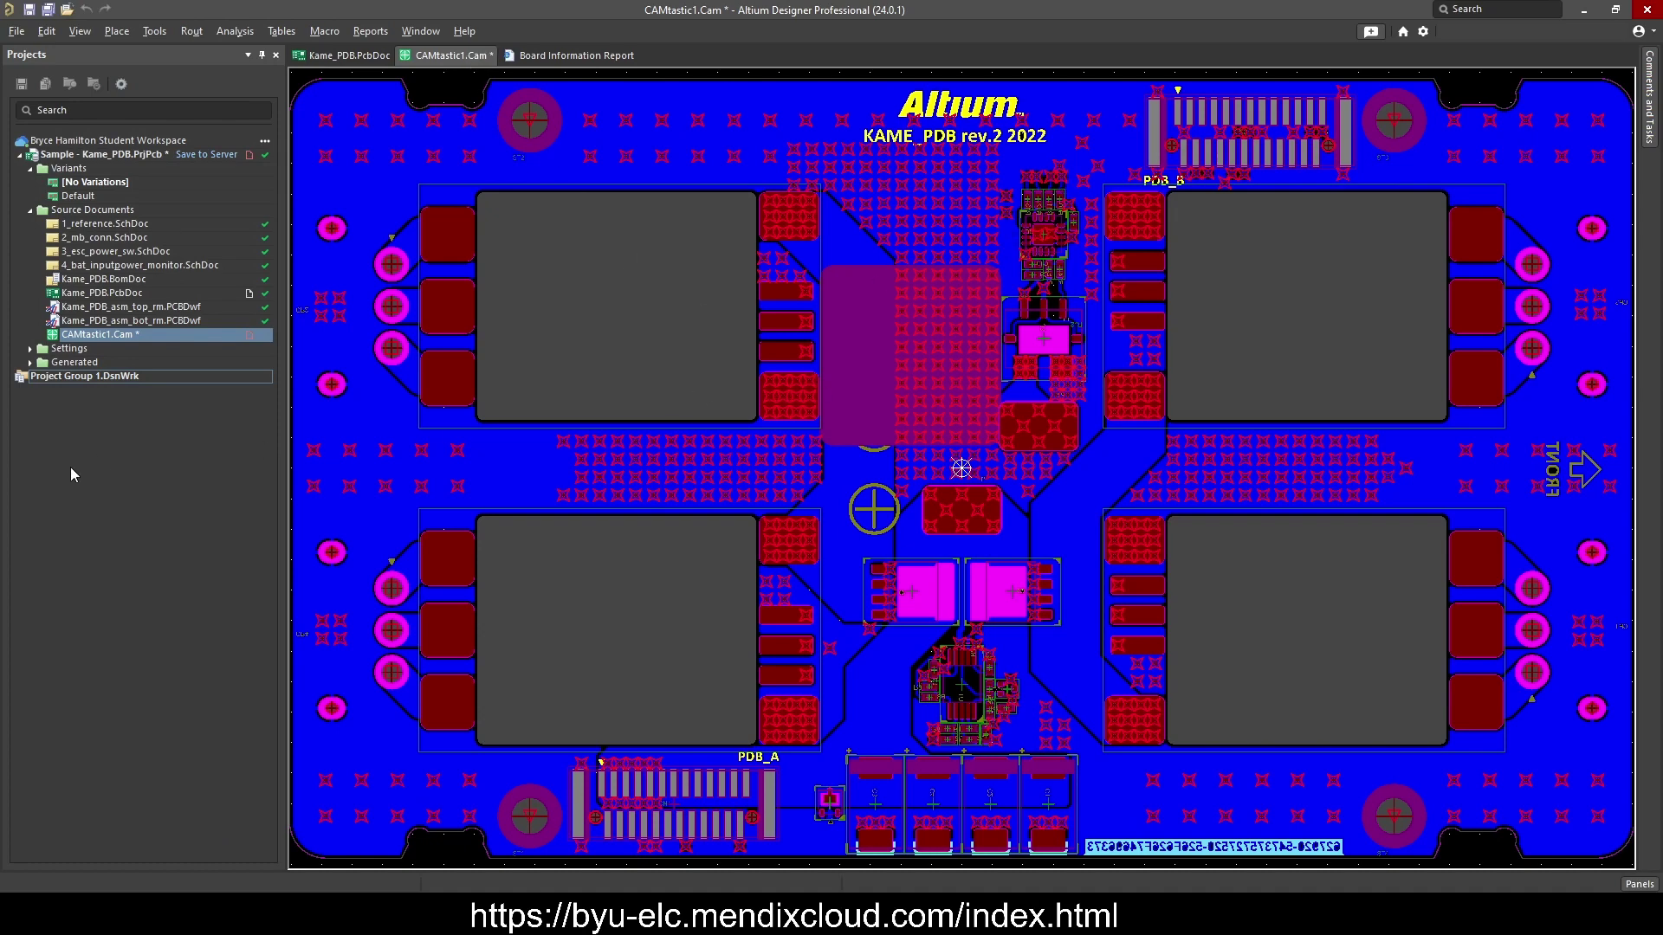
click(39, 364)
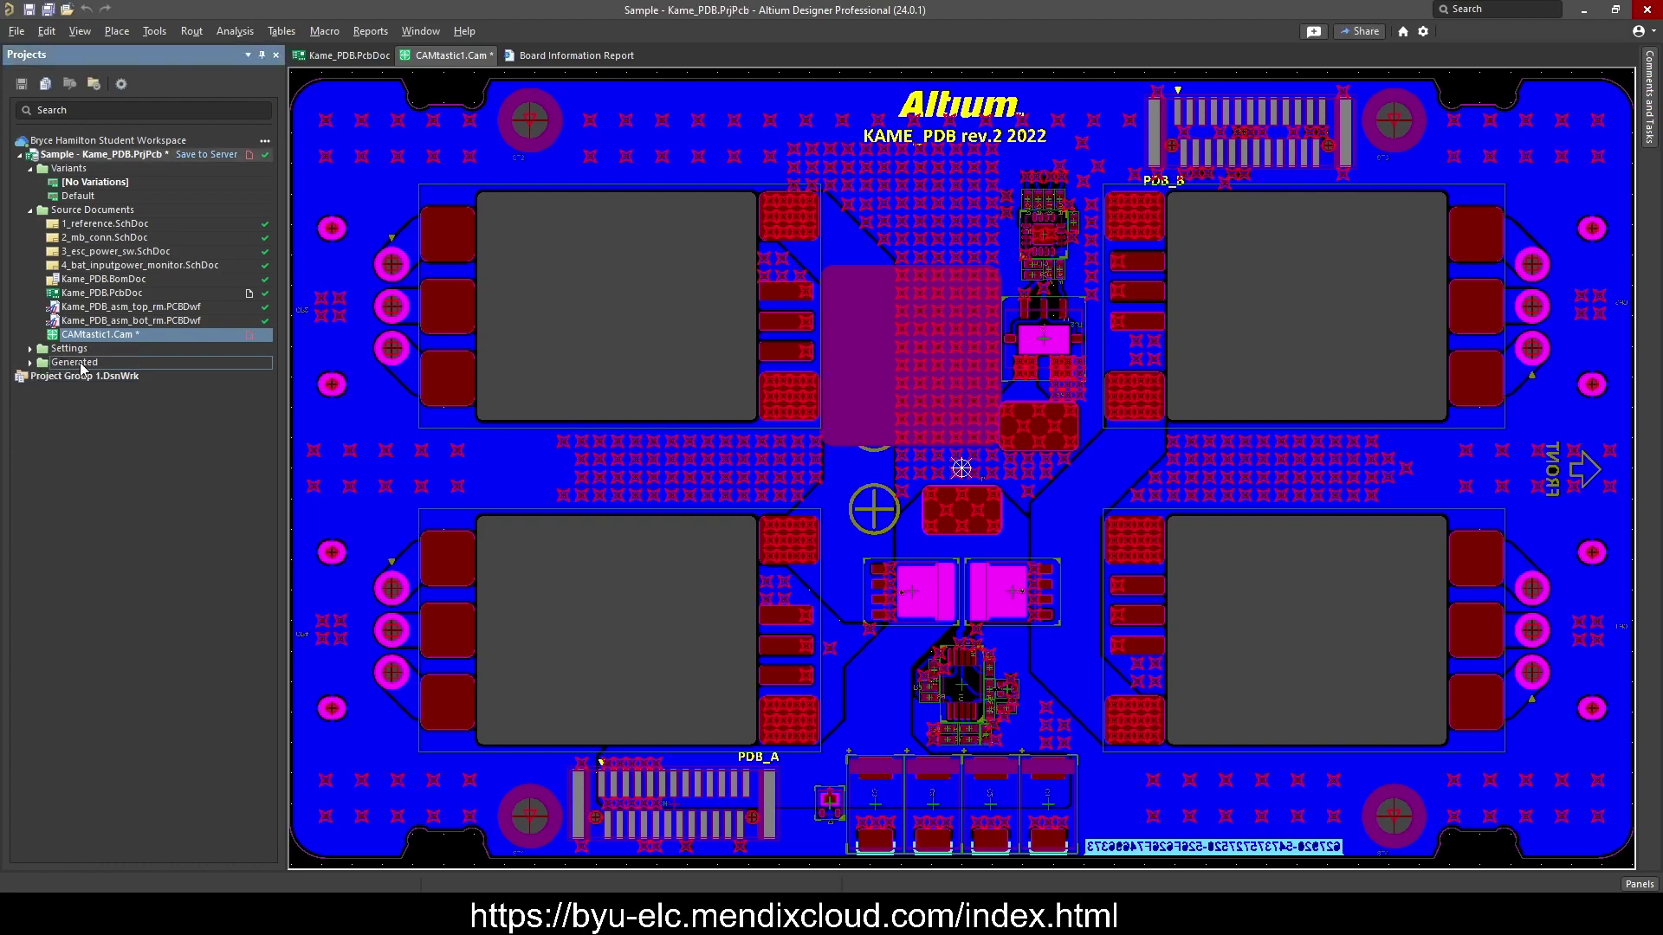
click(31, 364)
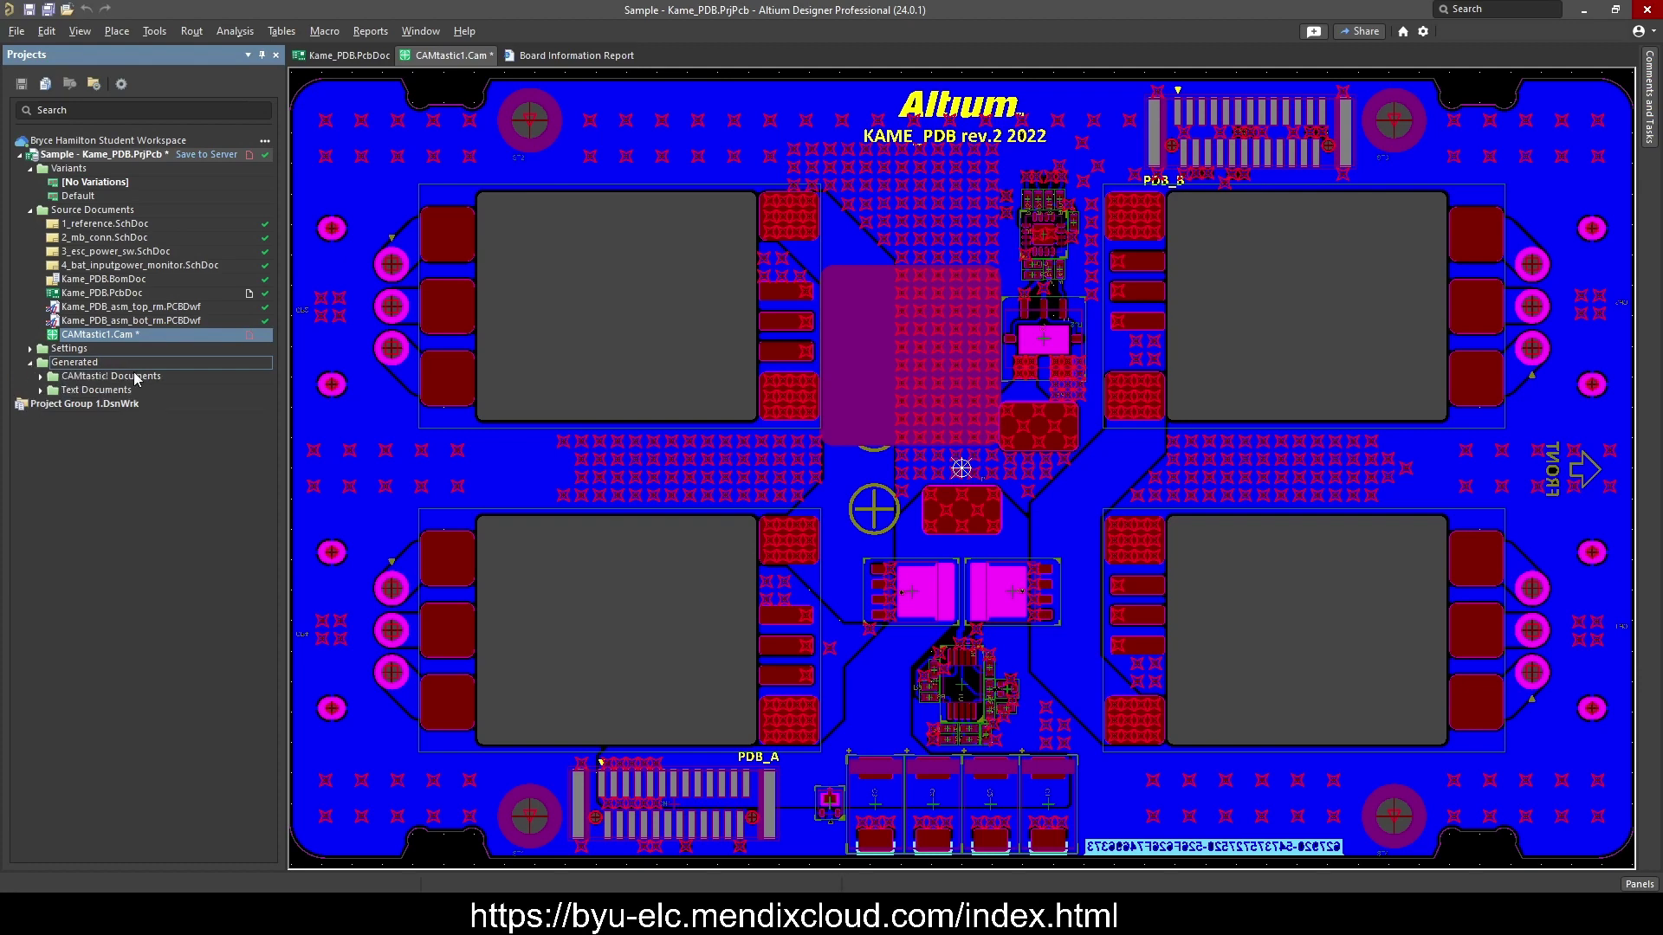
click(40, 378)
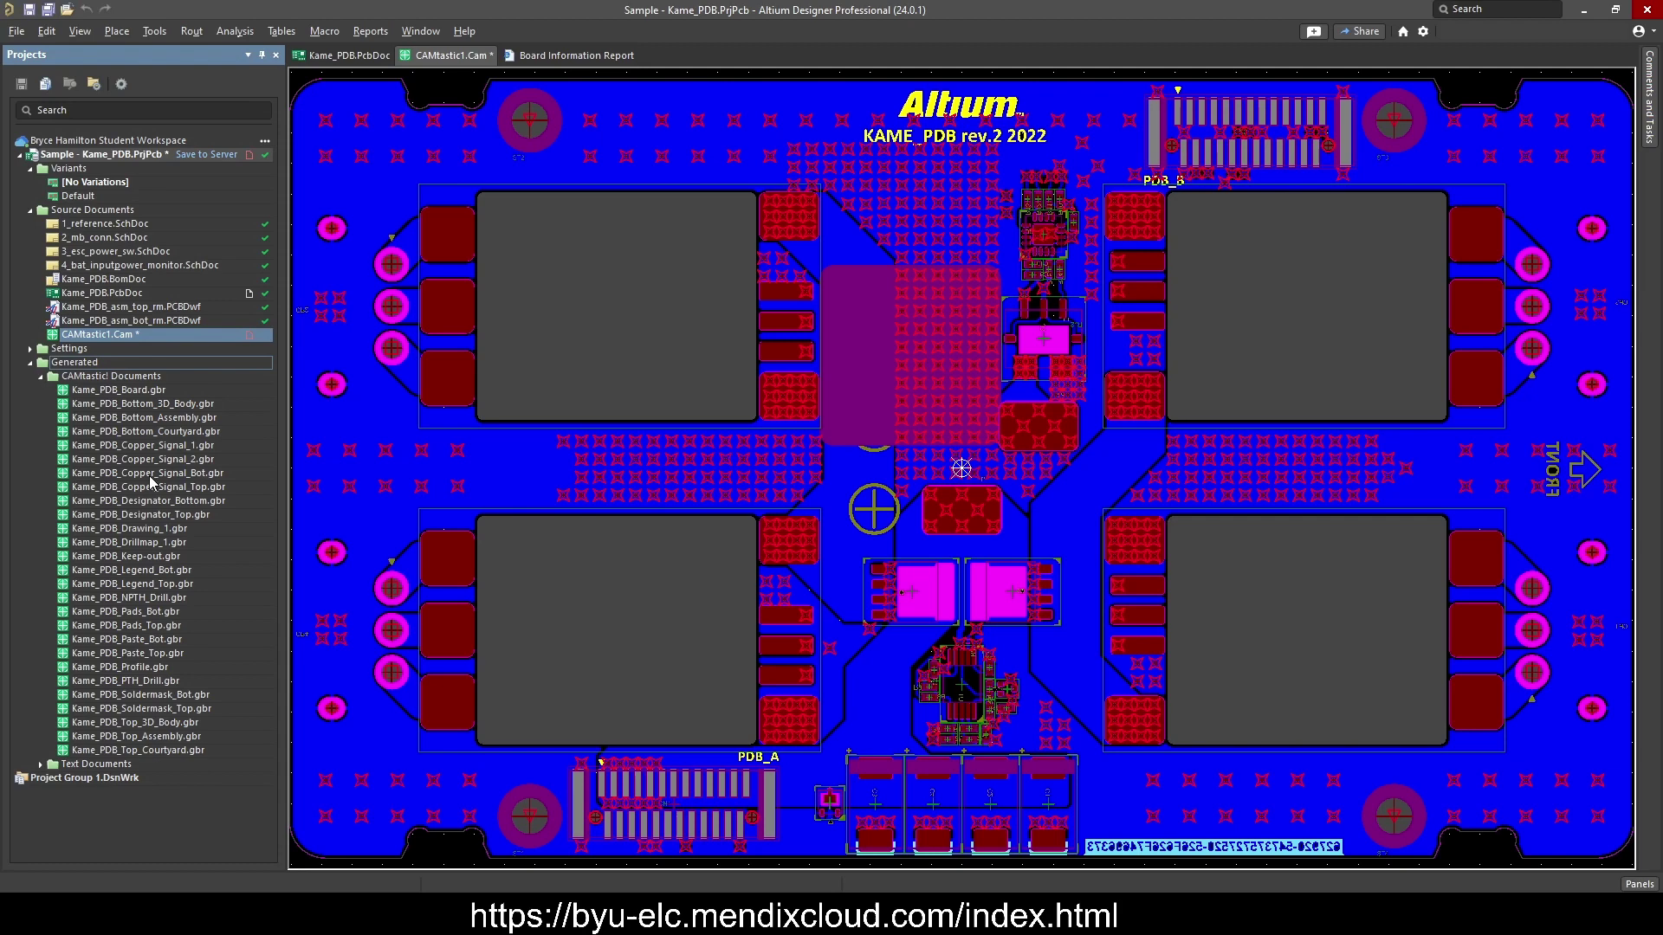
right_click(152, 435)
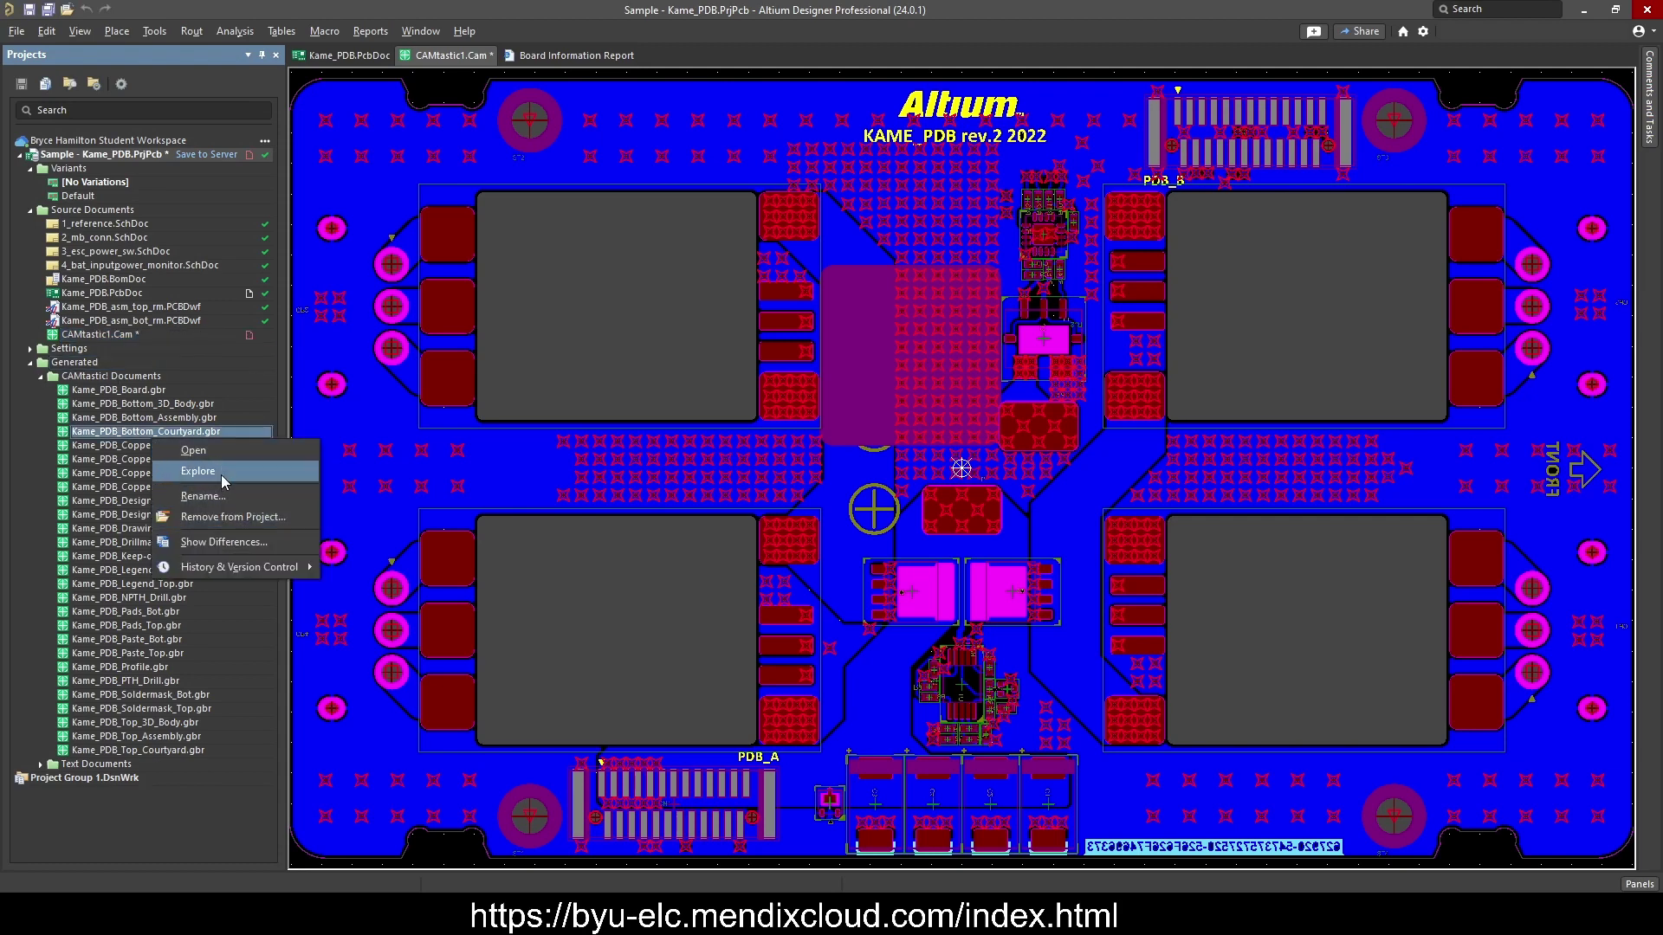
Step: Explore the Gerber output folder in File Explorer, then go up to Sample - Kame_PDB
click(221, 474)
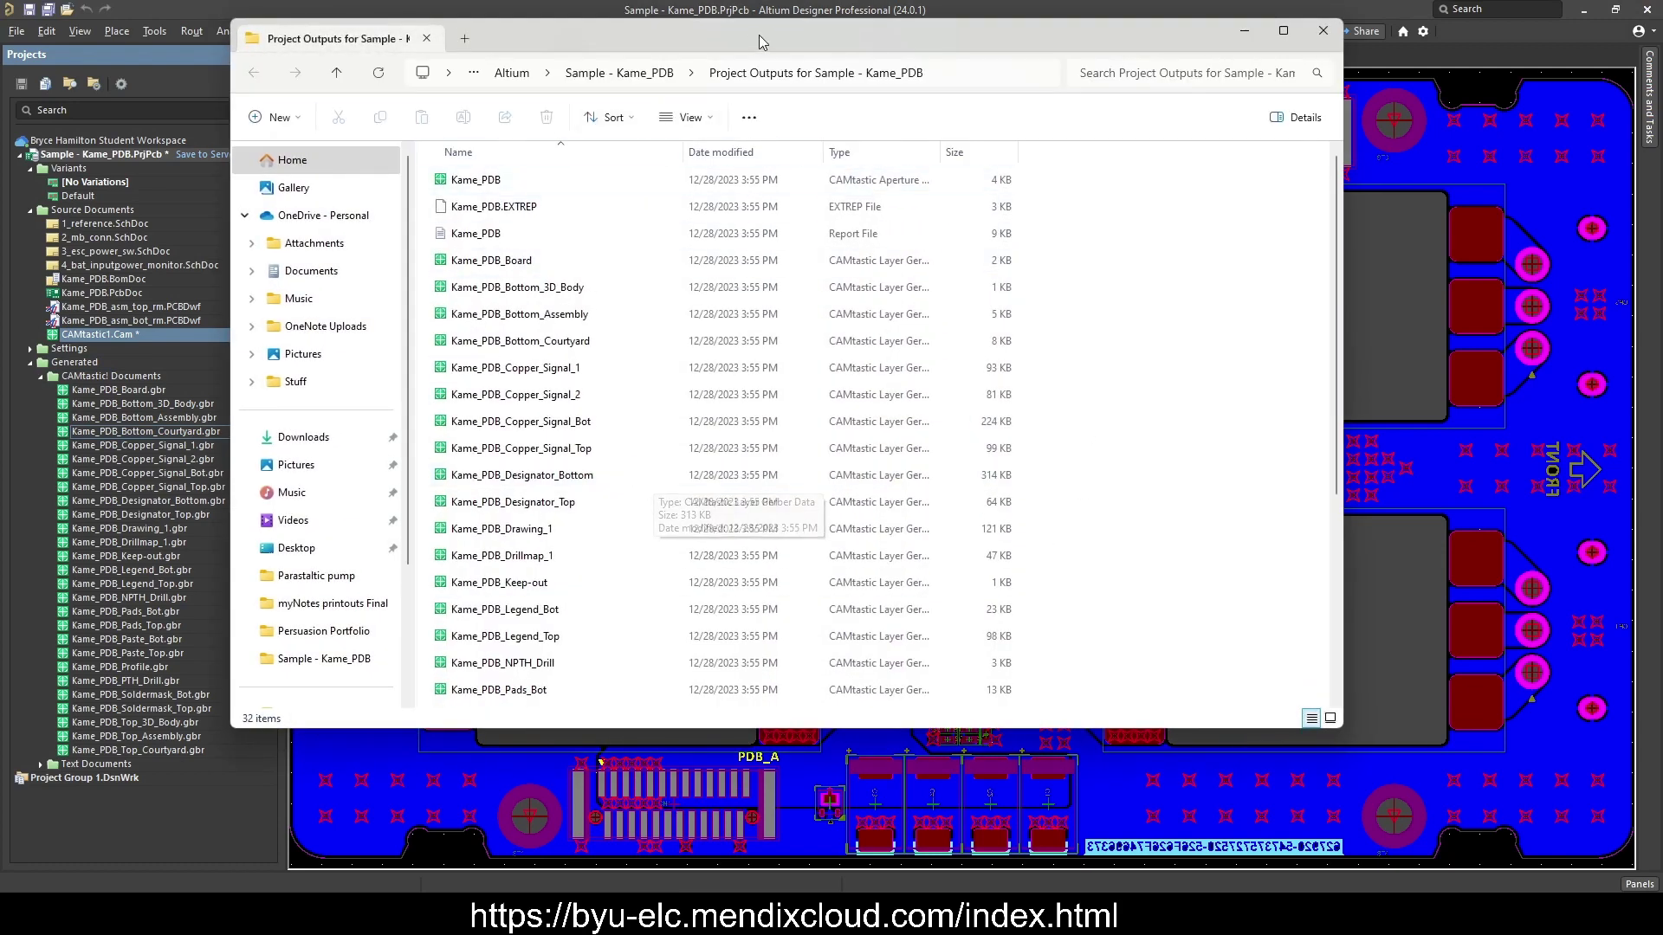
right_click(817, 75)
click(1178, 250)
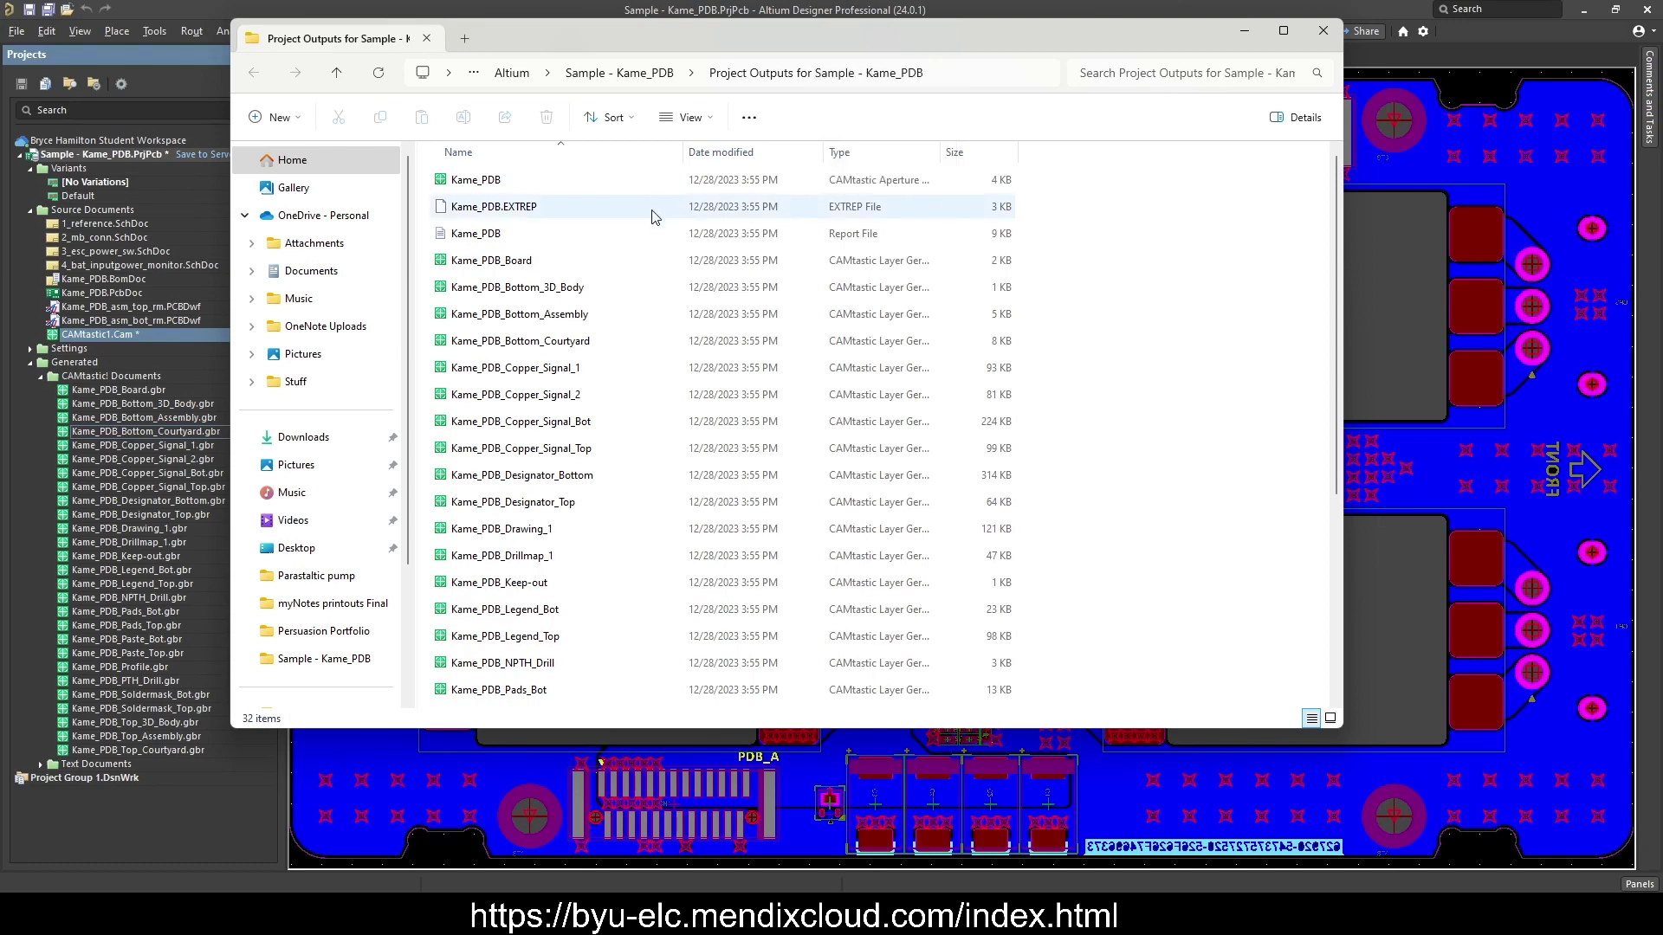
key(ctrl+a)
right_click(652, 371)
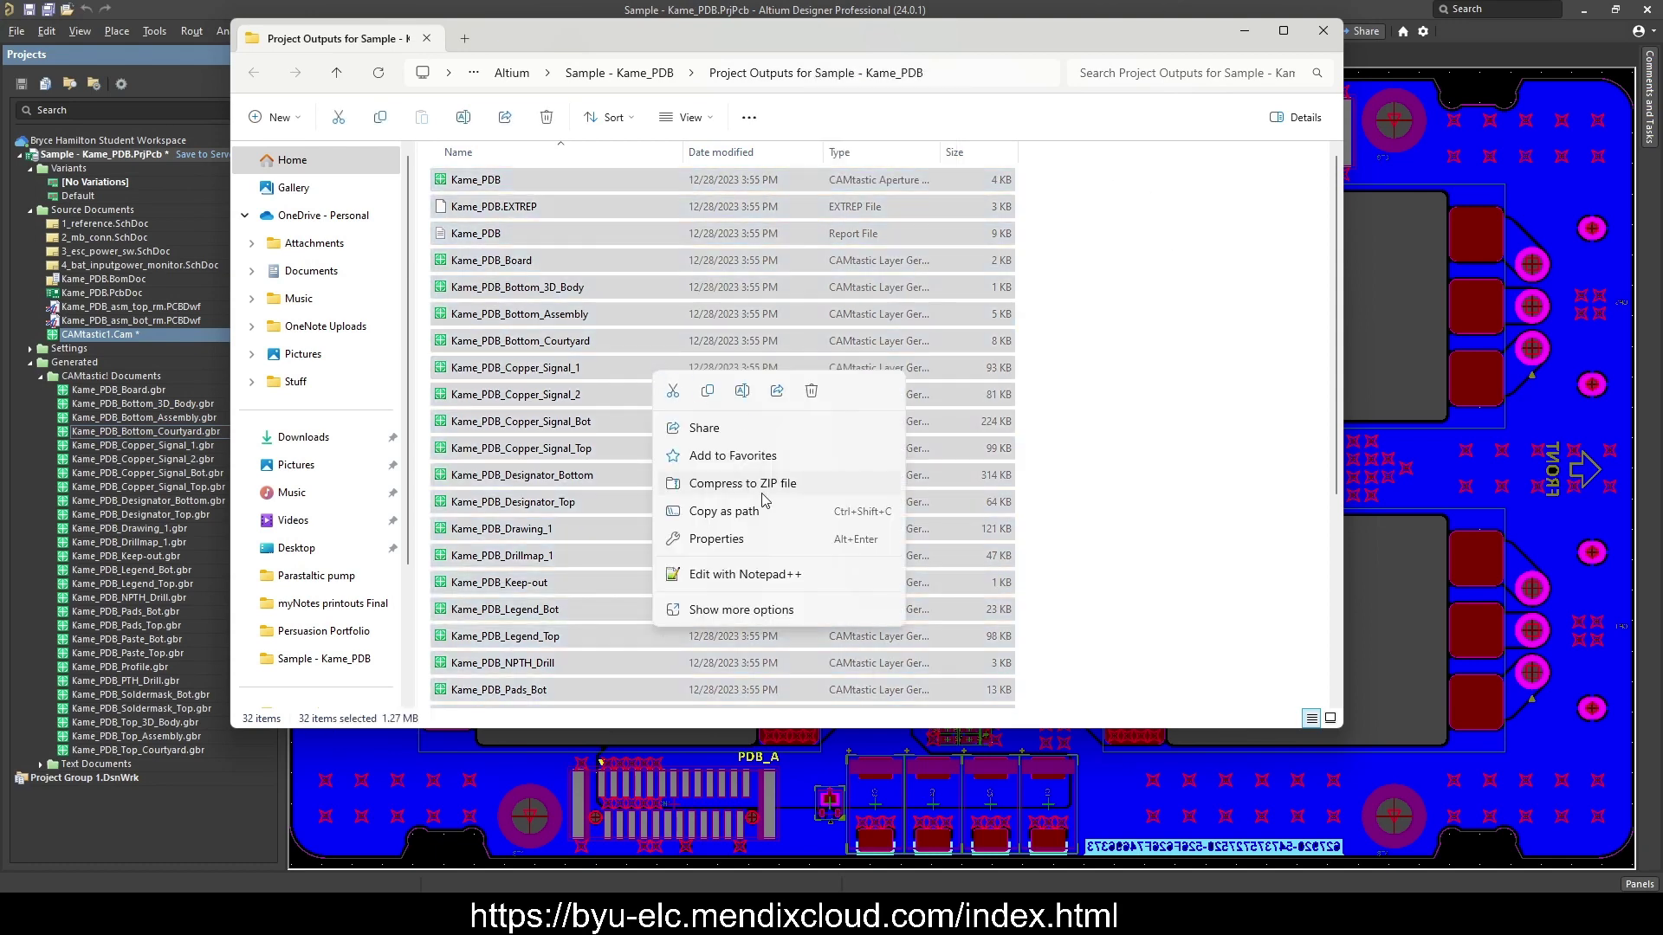
click(1110, 469)
click(628, 74)
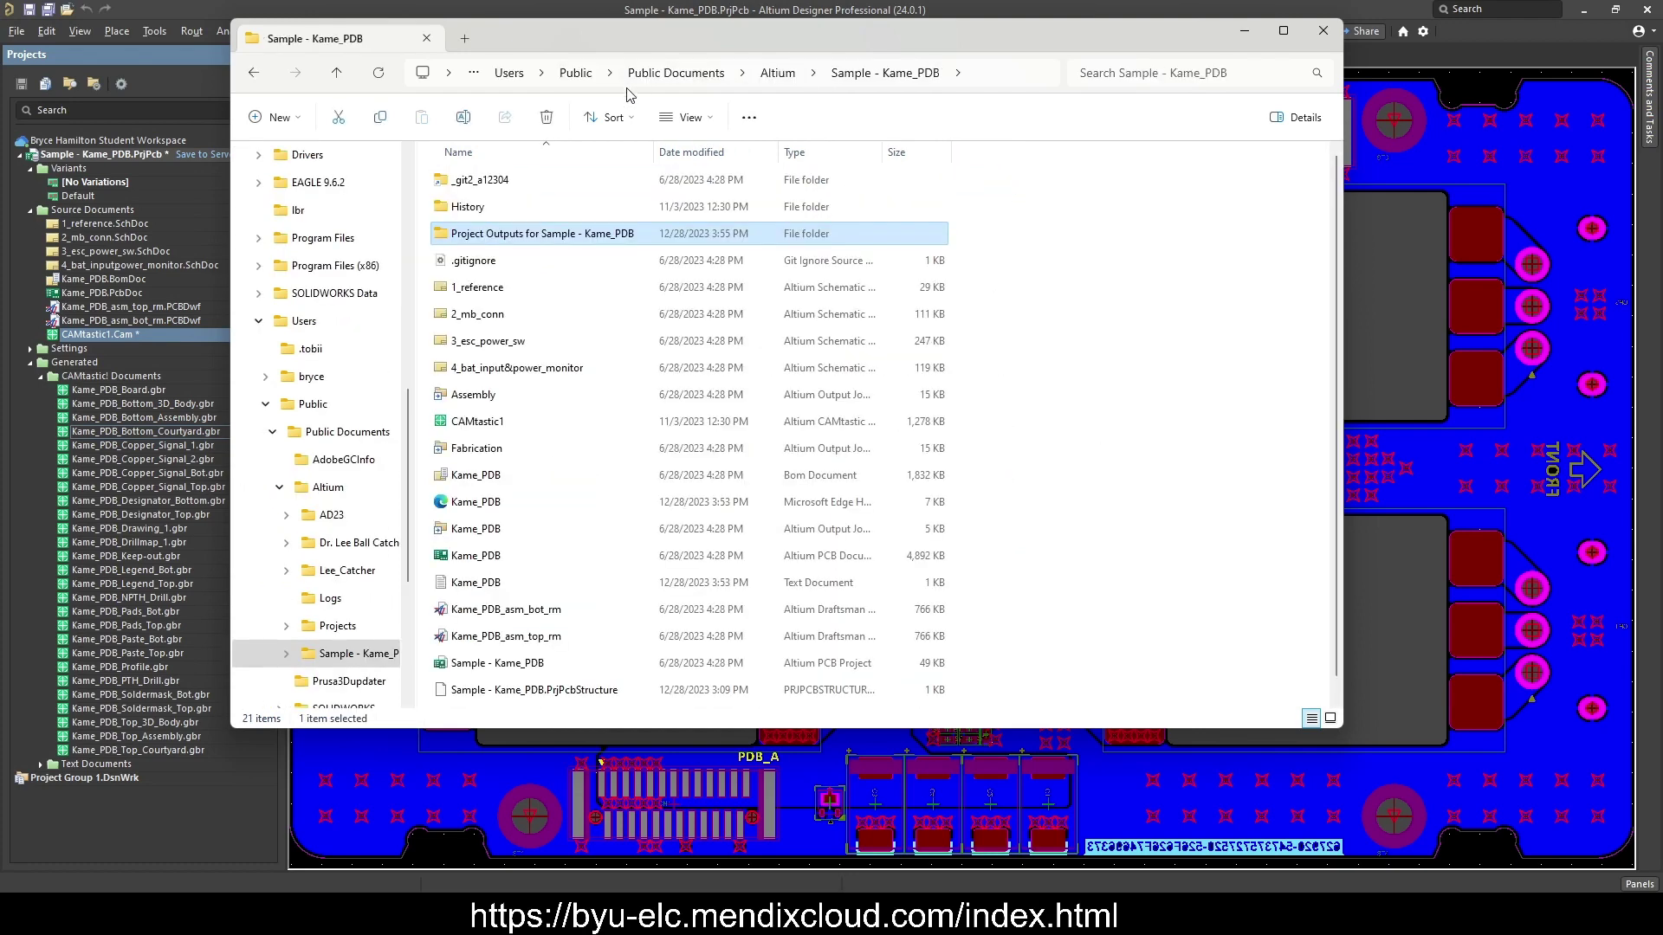
Step: Compress Project Outputs for Sample - Kame_PDB to a ZIP with its default name, then switch to Edge
right_click(543, 245)
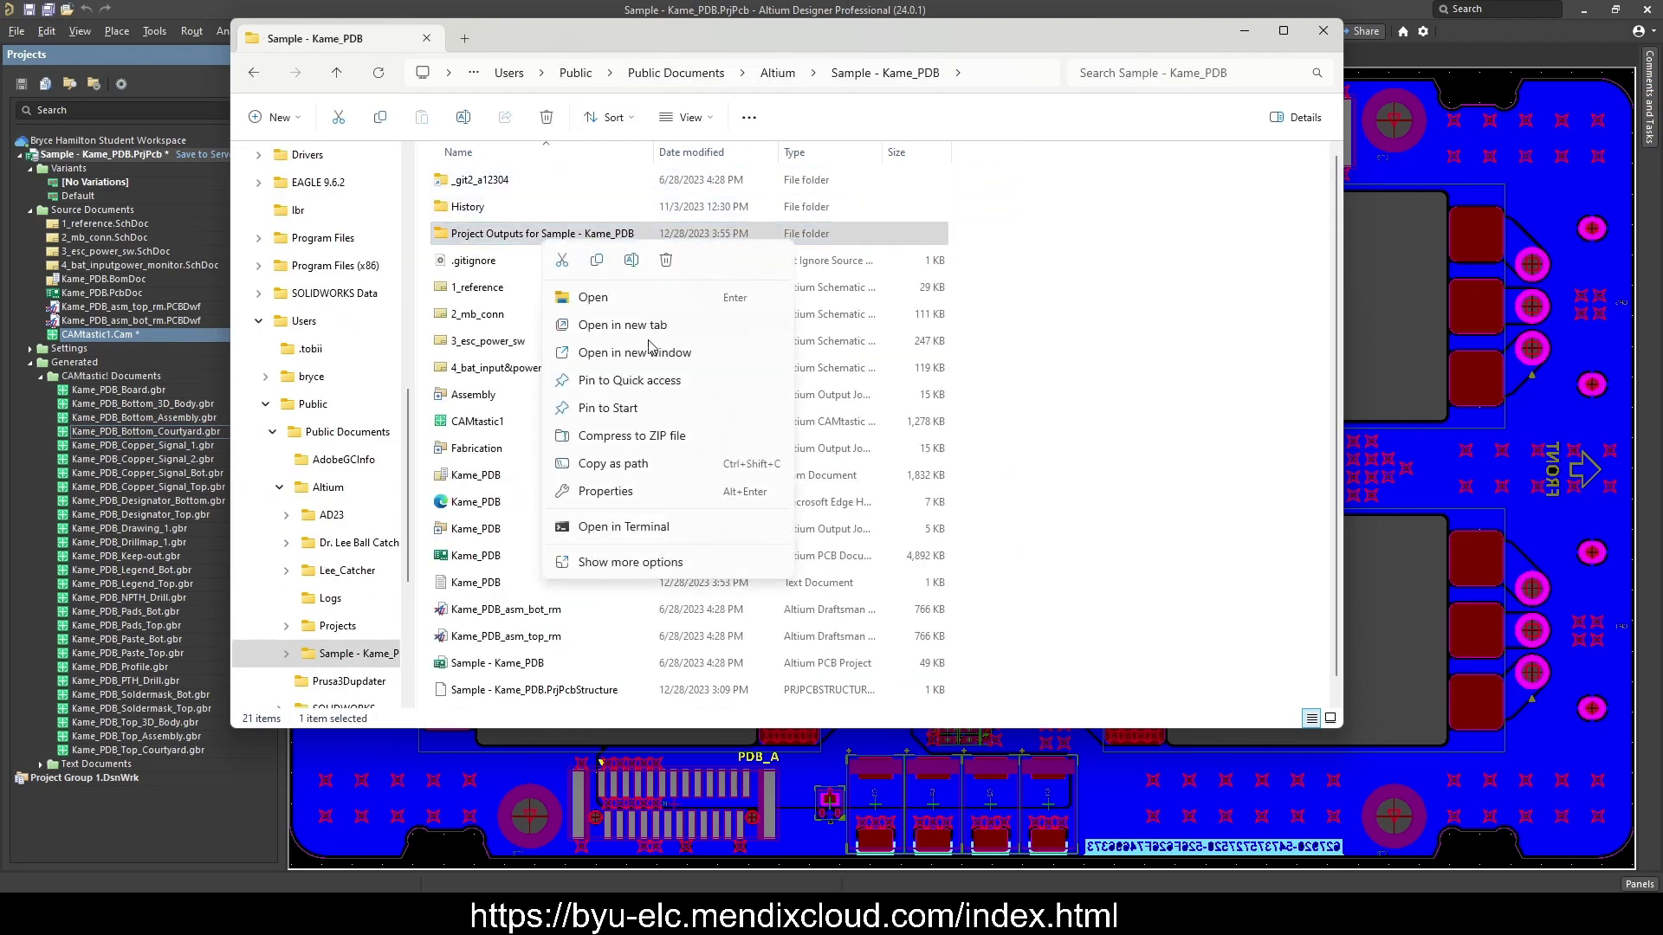
click(666, 438)
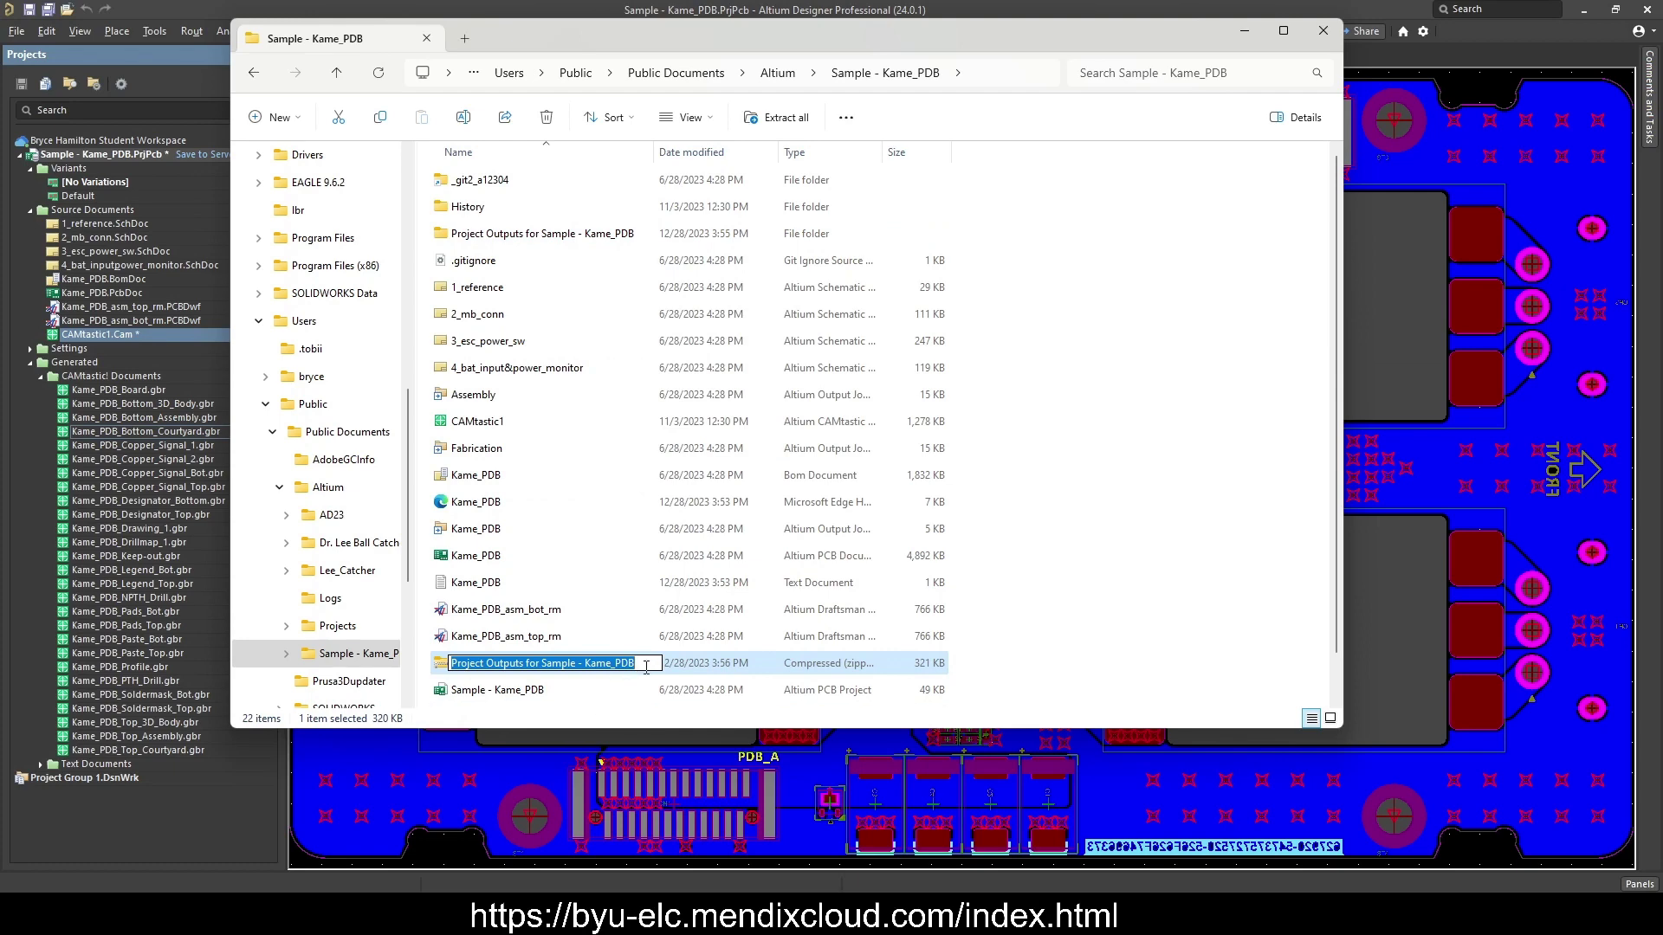
click(1156, 596)
drag(512, 675, 524, 671)
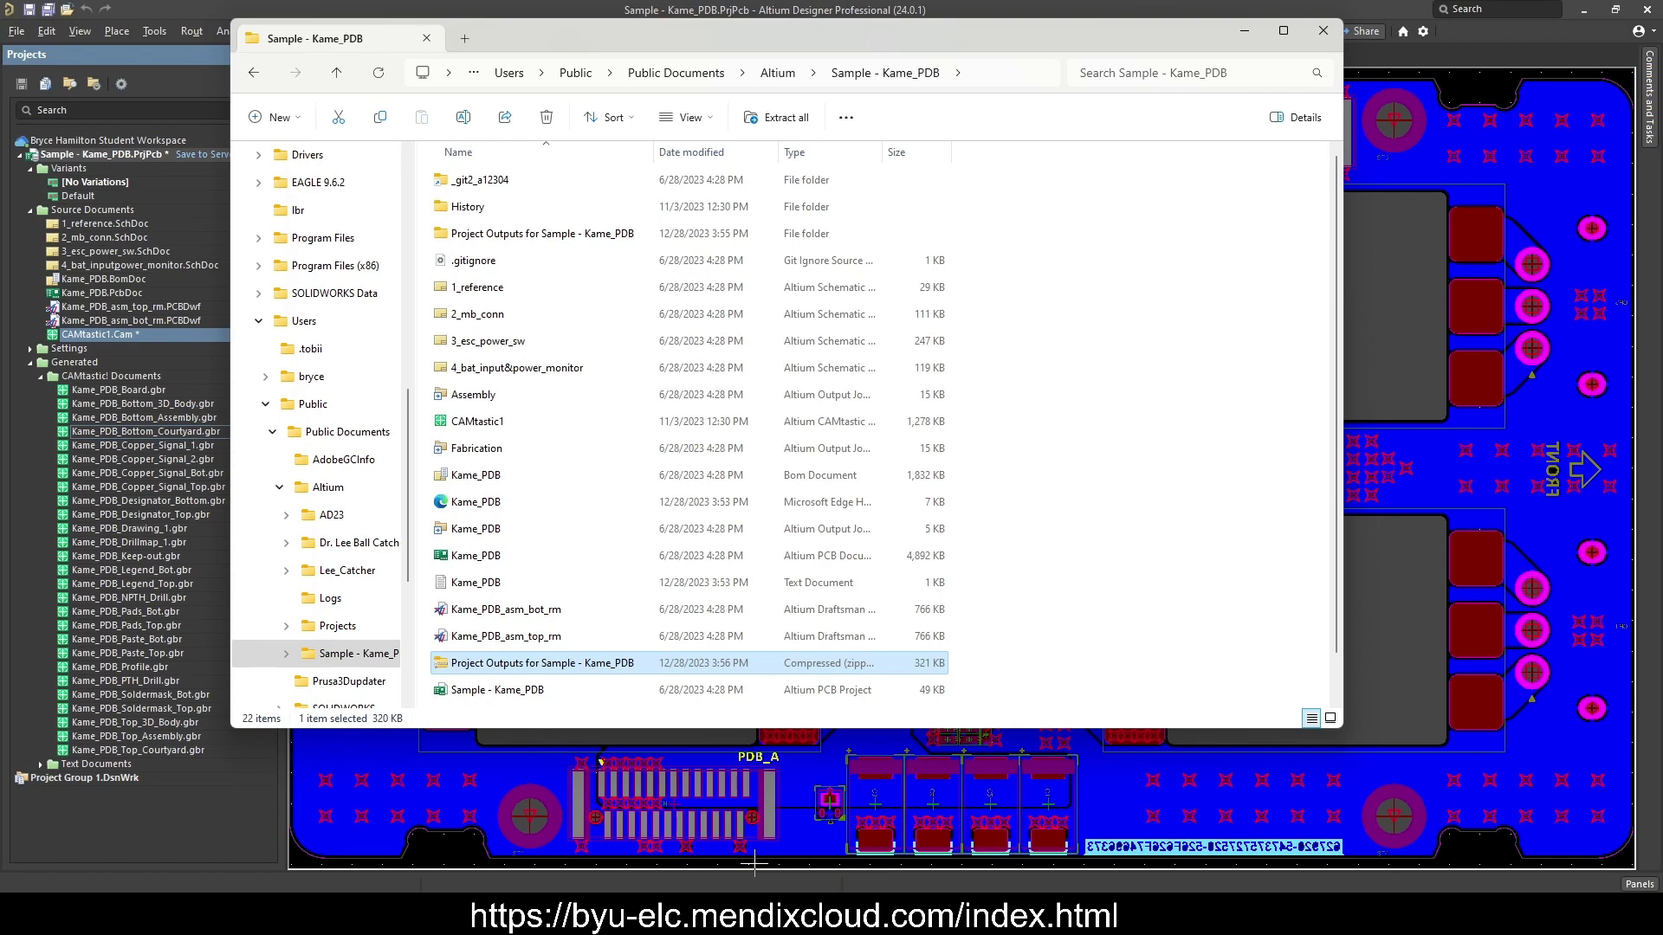
mouse_move(795, 919)
click(795, 920)
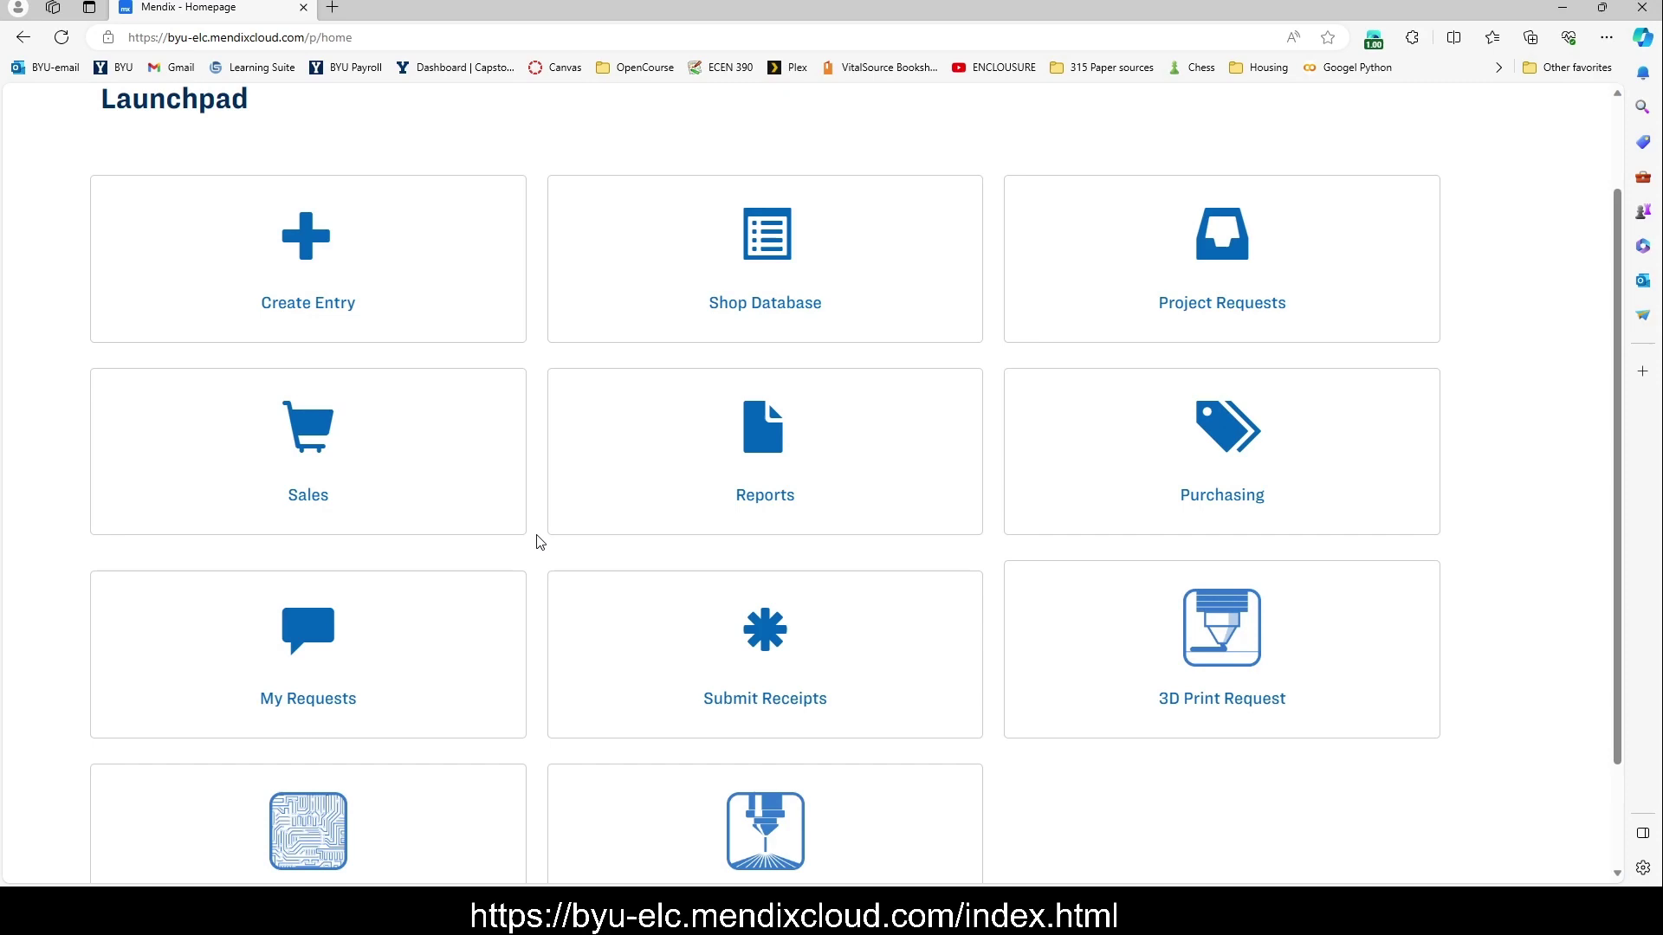
Step: Scroll down the Launchpad to the PCB Mill Request tile
scroll(541, 543, down, 2)
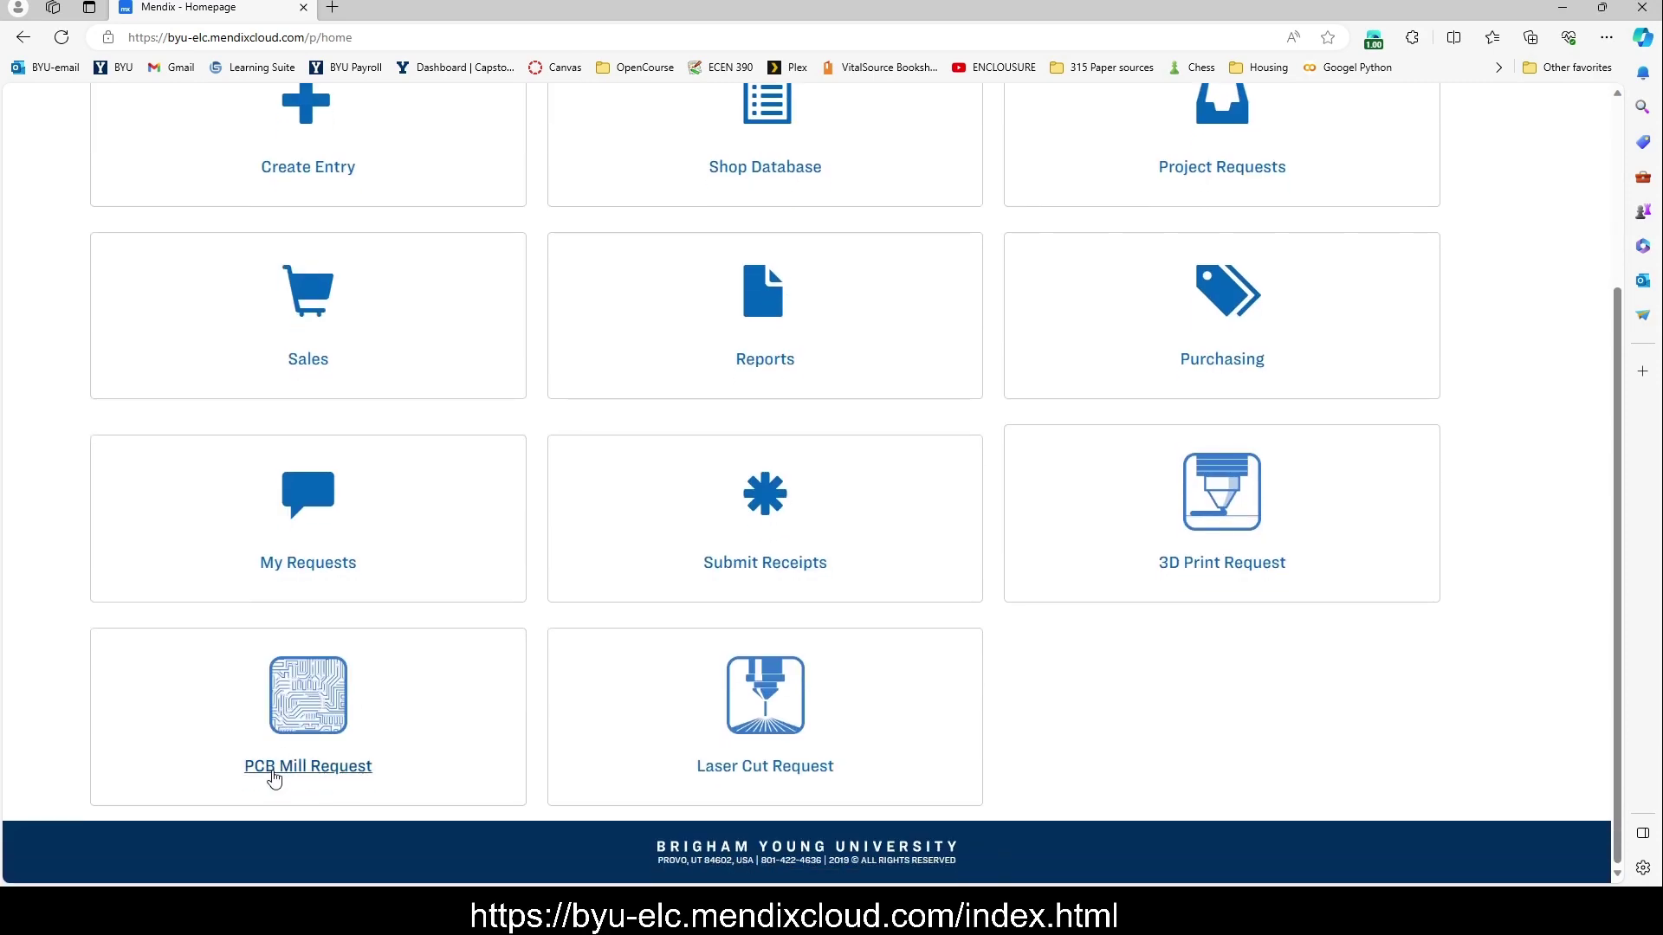
Step: Open the PCB Mill Request form and attach Project Outputs for Sample - Kame_PDB.zip as the job file
click(320, 704)
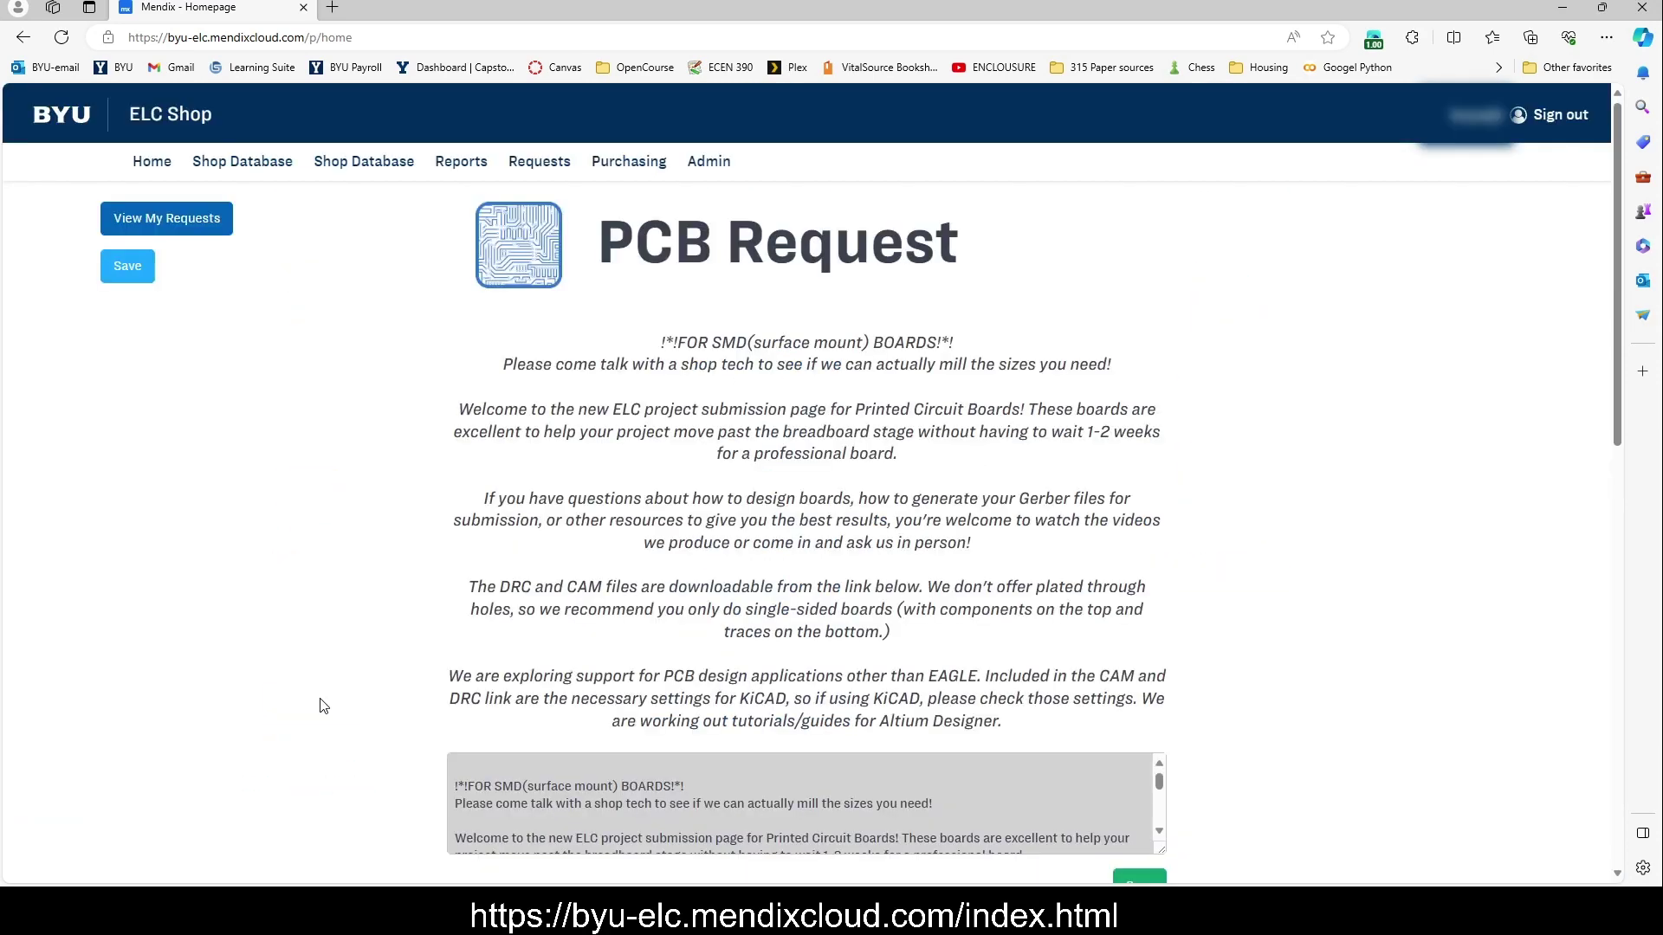
scroll(979, 510, down, 3)
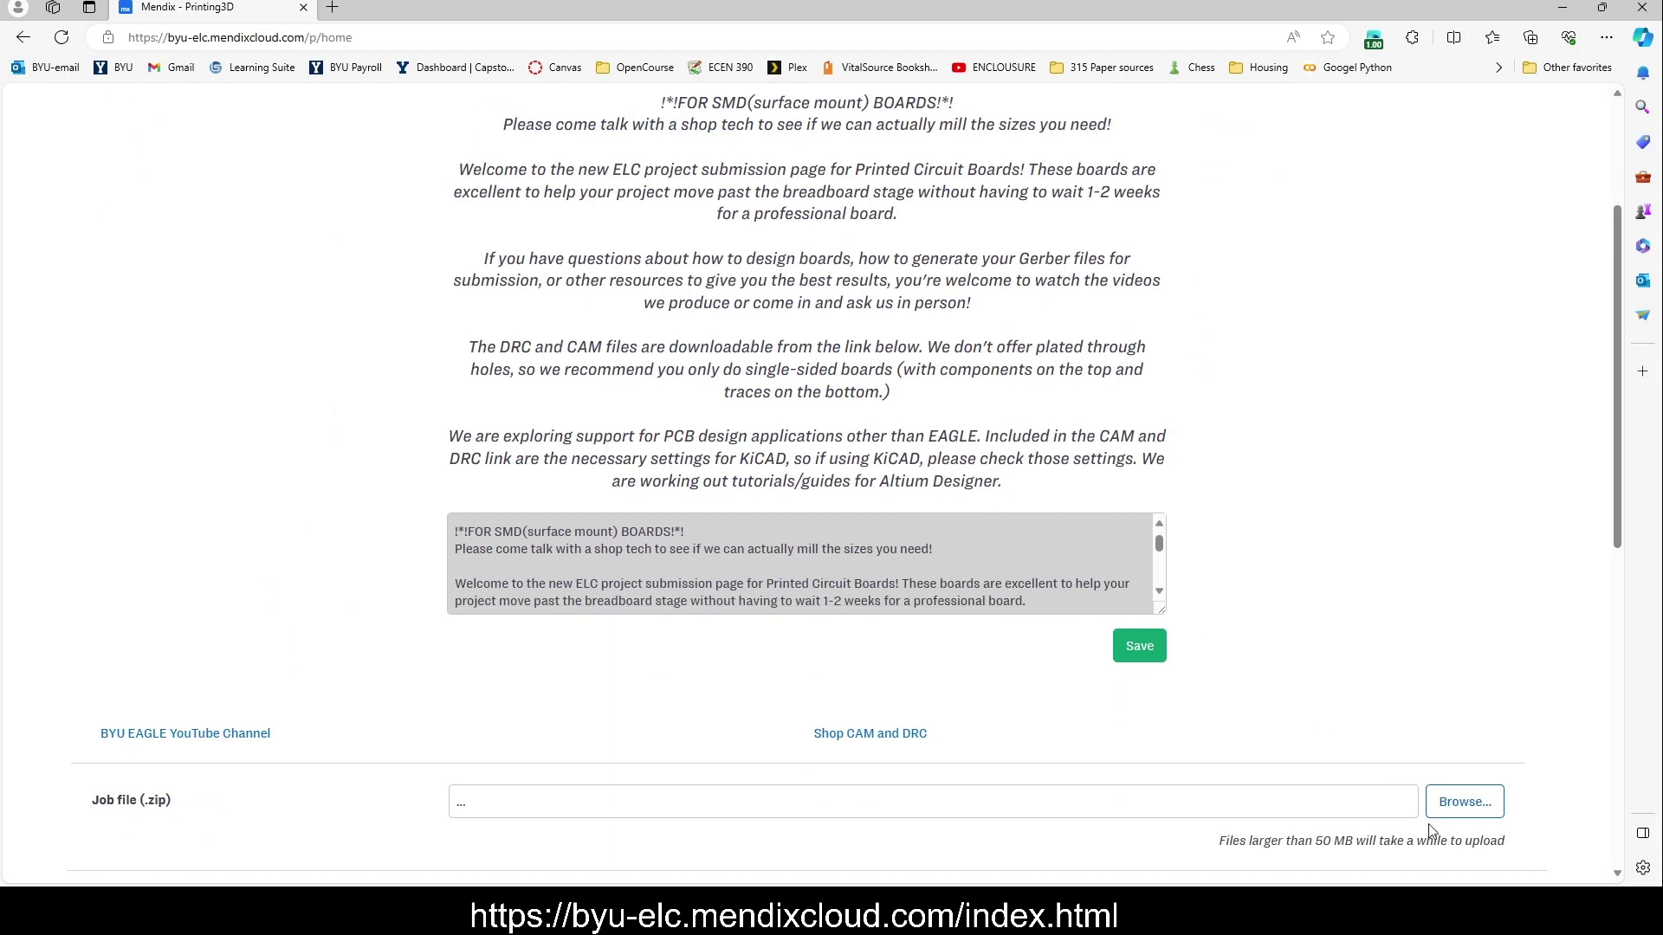
click(1459, 805)
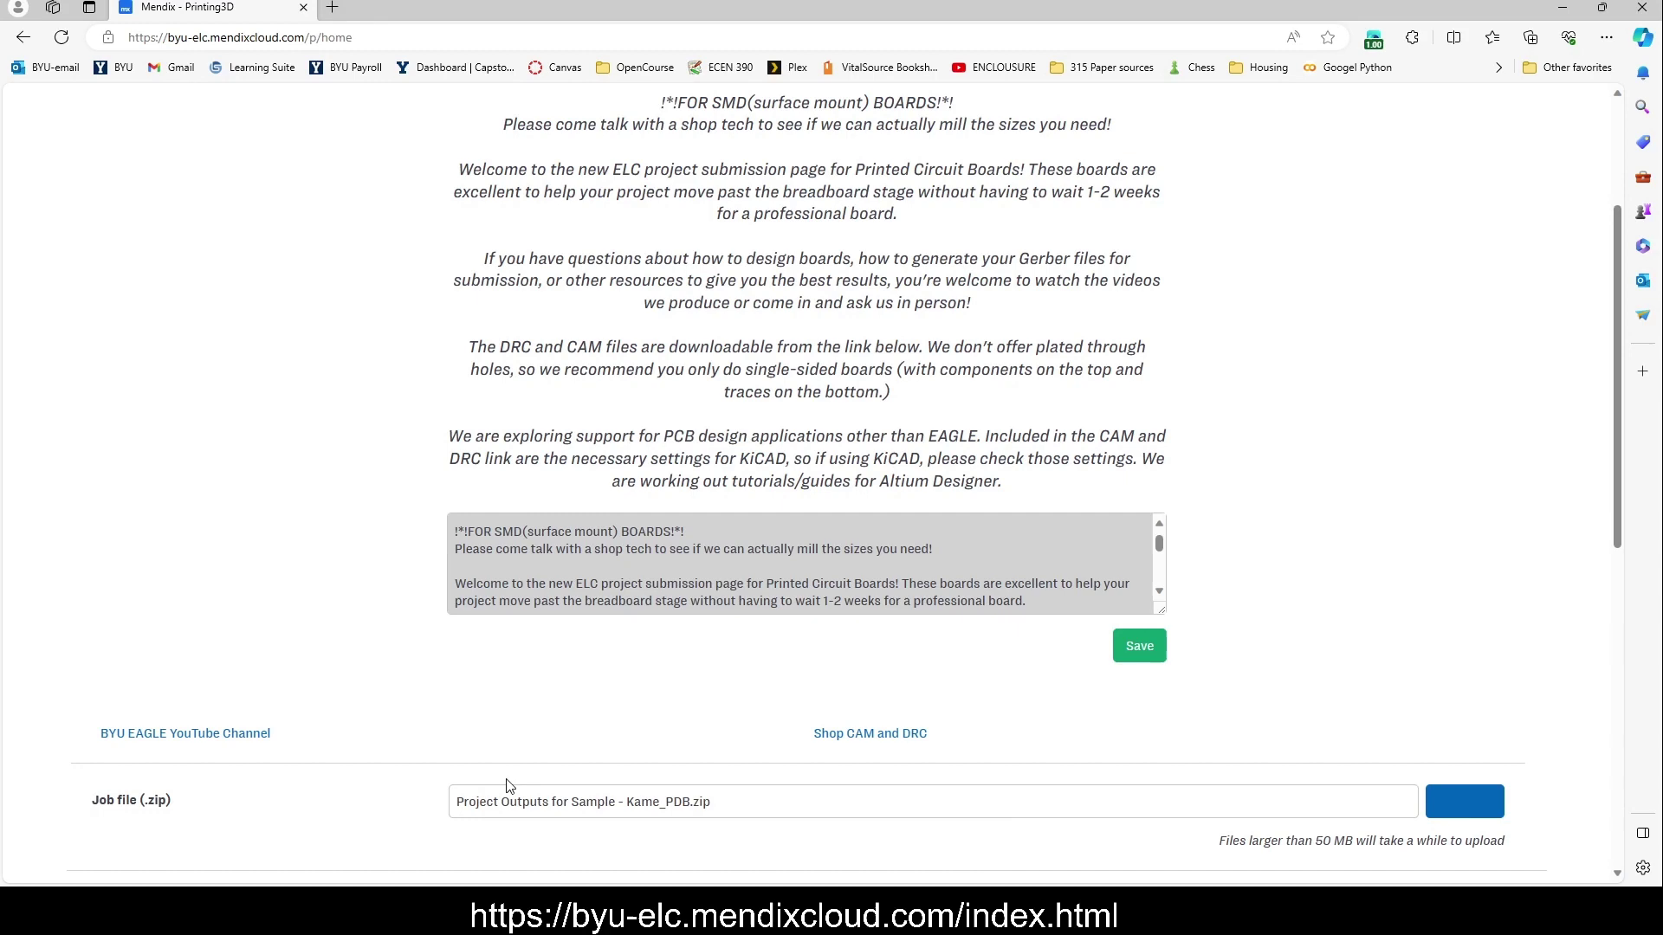
scroll(1467, 672, down, 3)
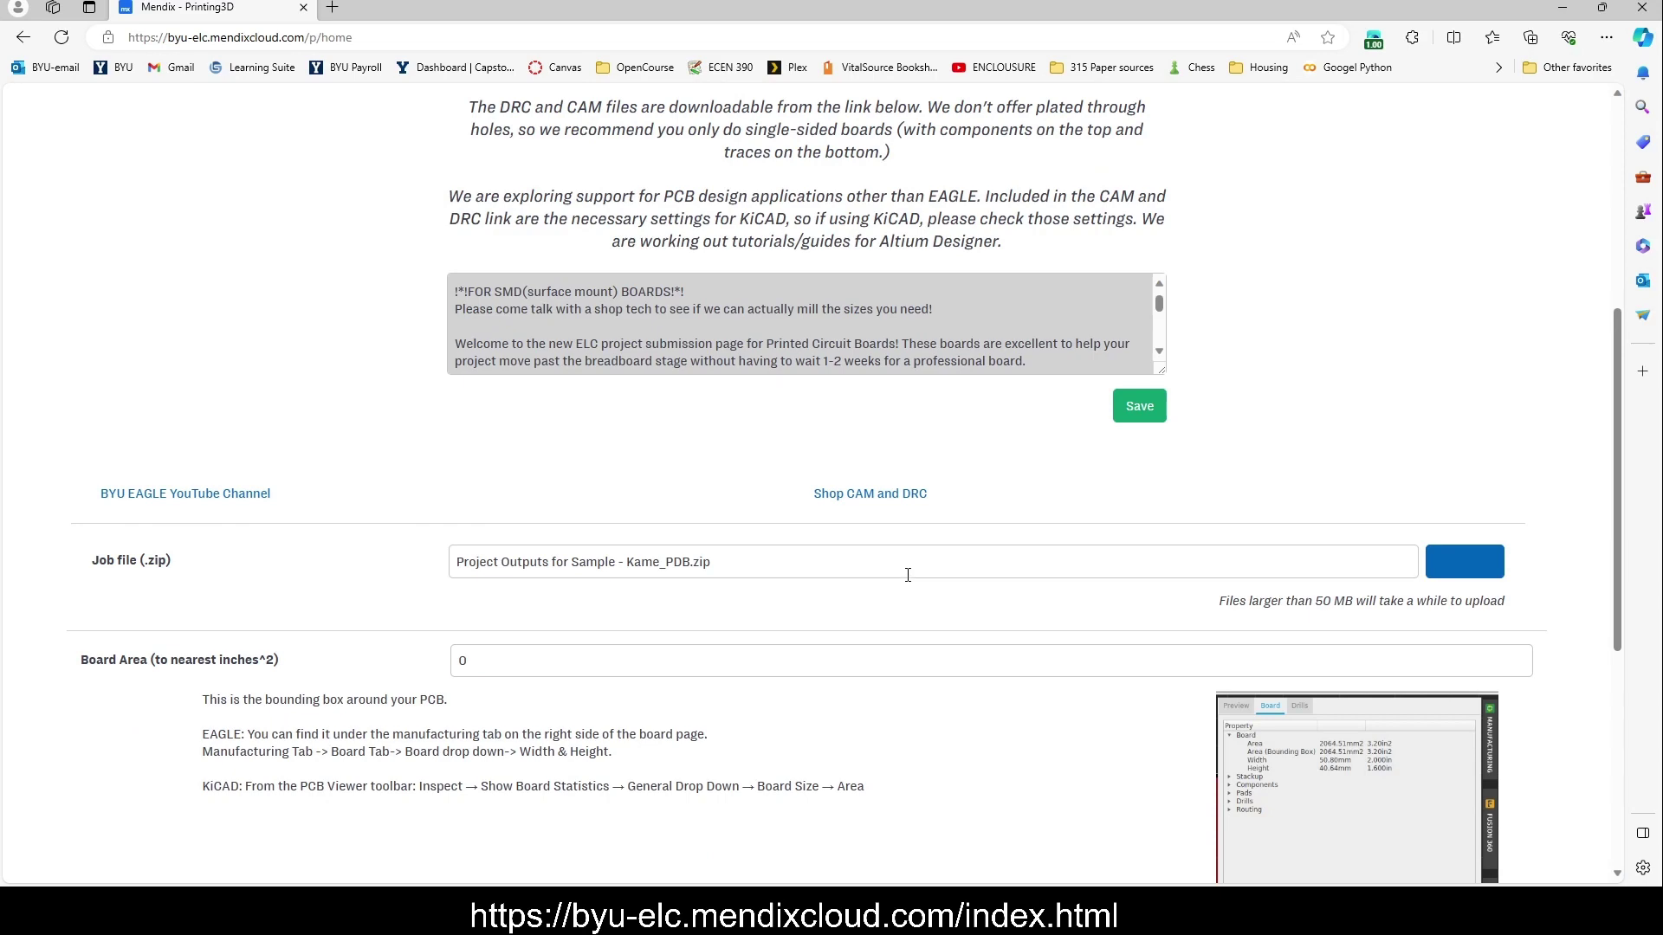
Step: Enter 11 square inches as the Board Area and scroll down toward the advanced options
double_click(487, 671)
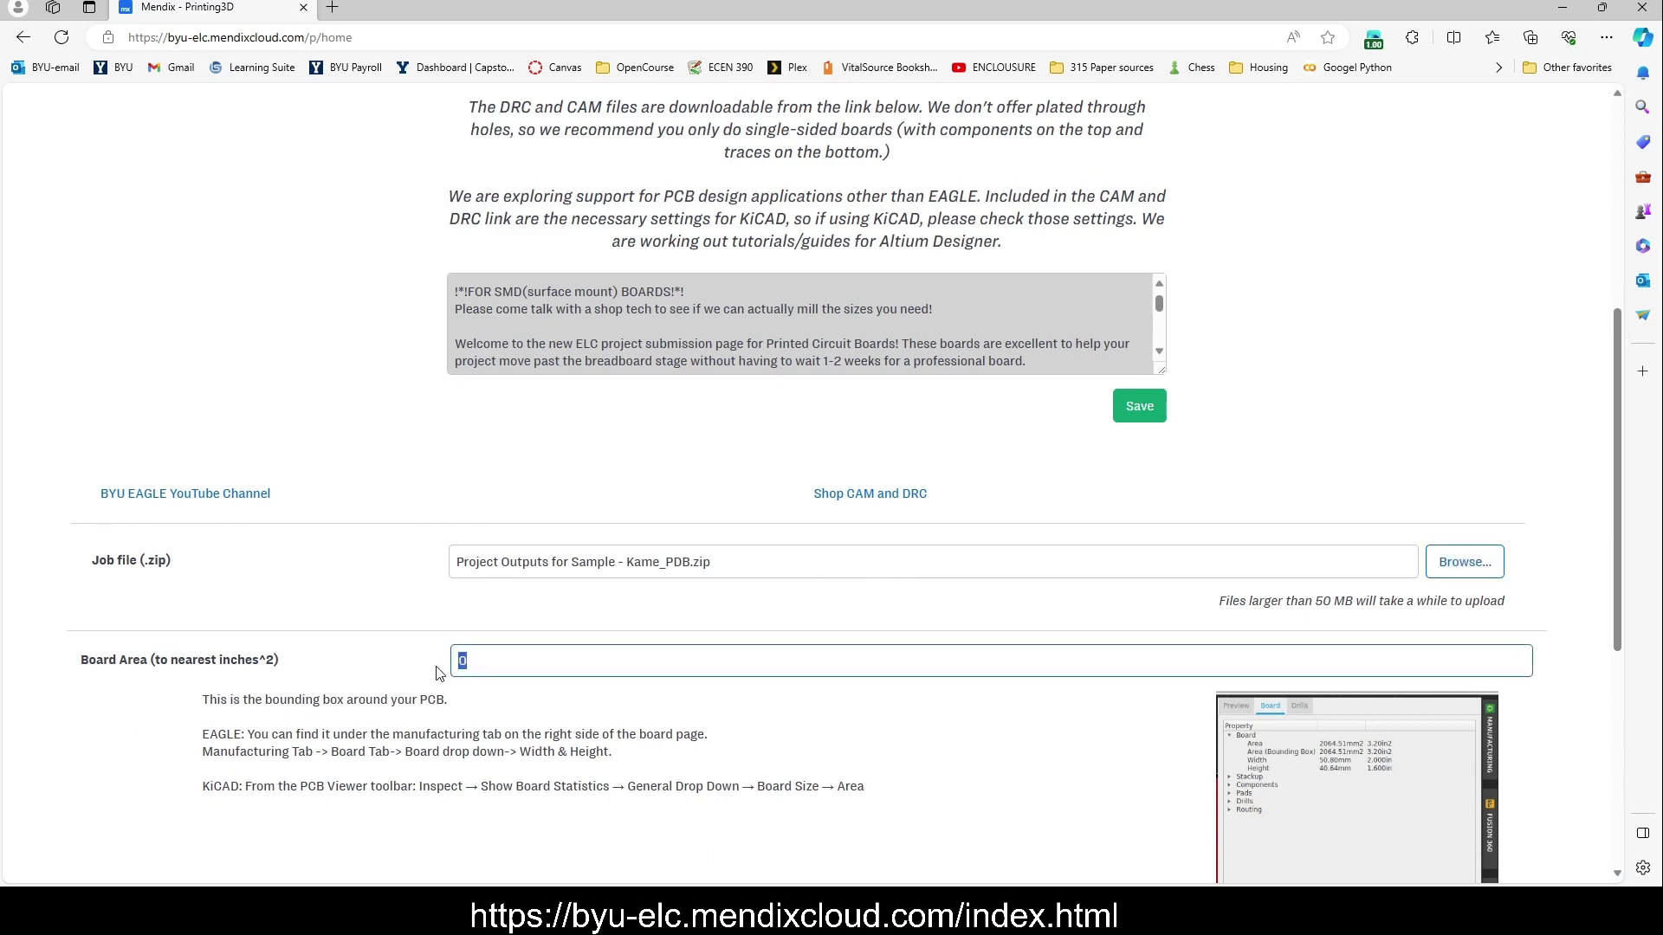
scroll(438, 653, down, 3)
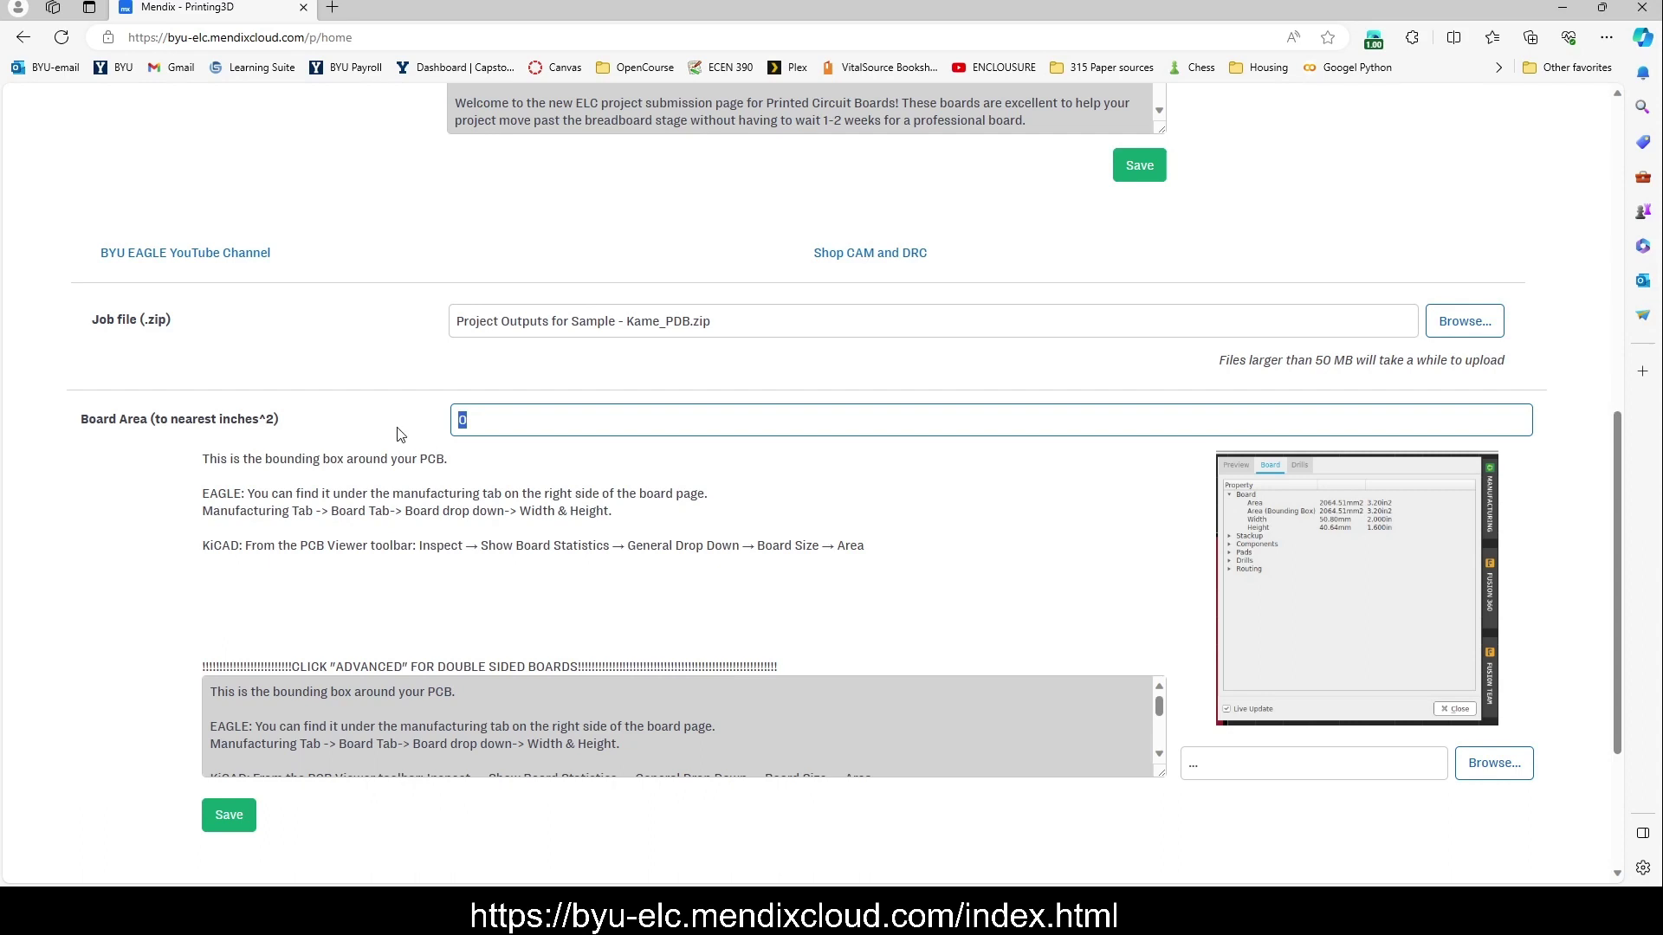
text(11)
scroll(740, 528, down, 1)
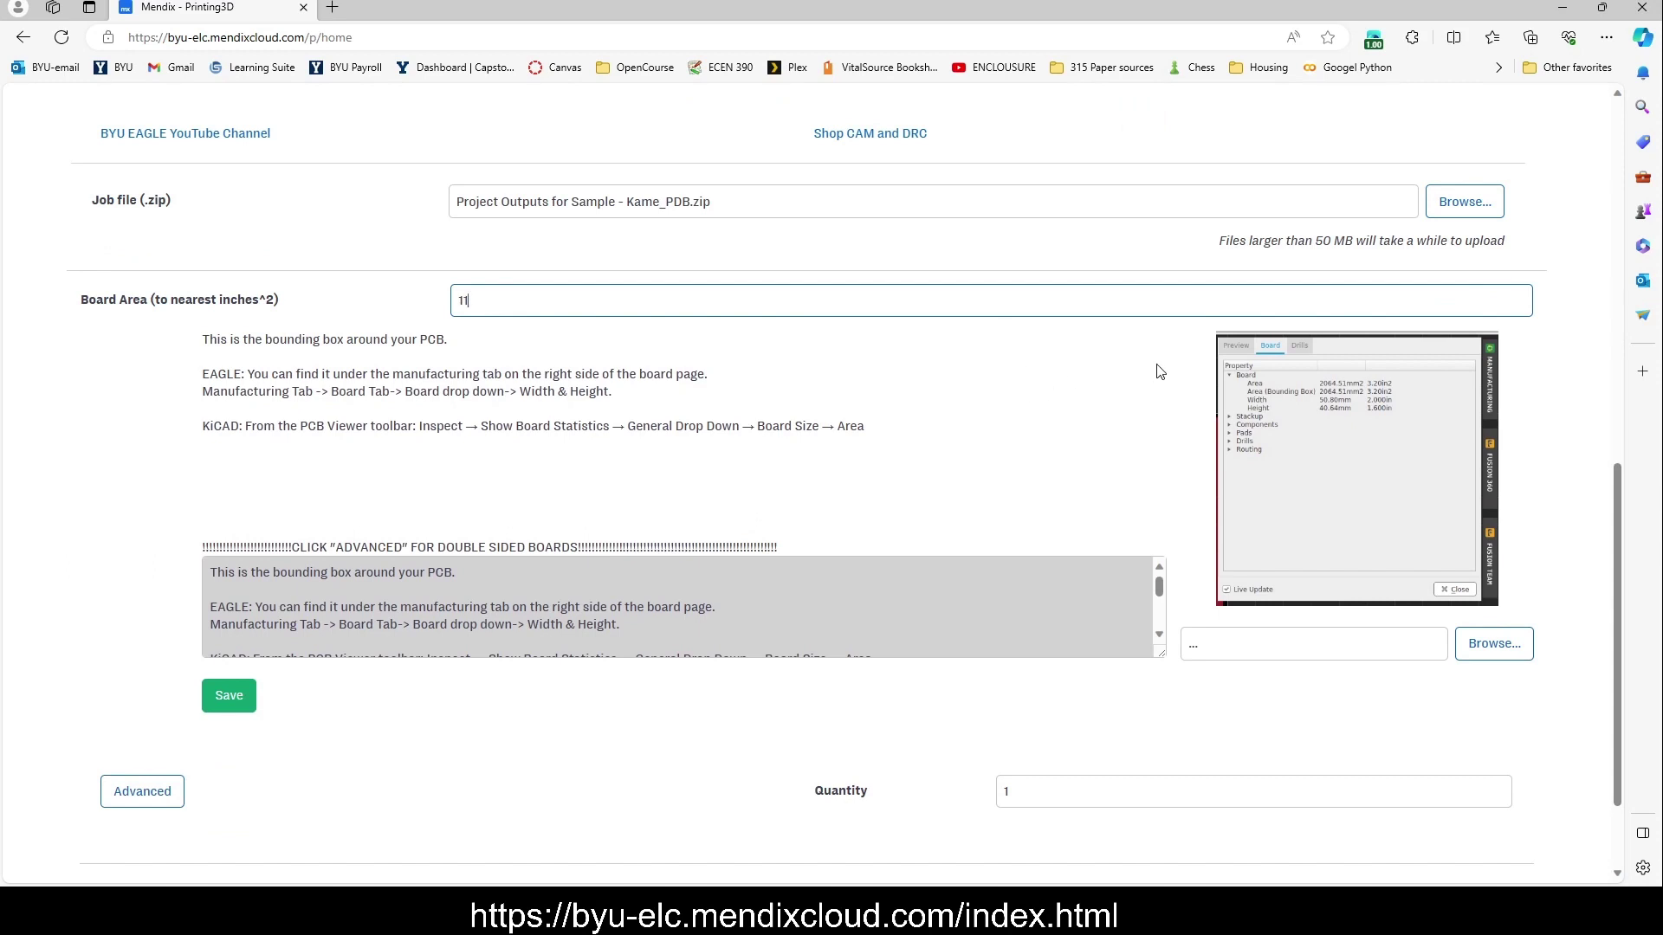
scroll(1165, 368, down, 1)
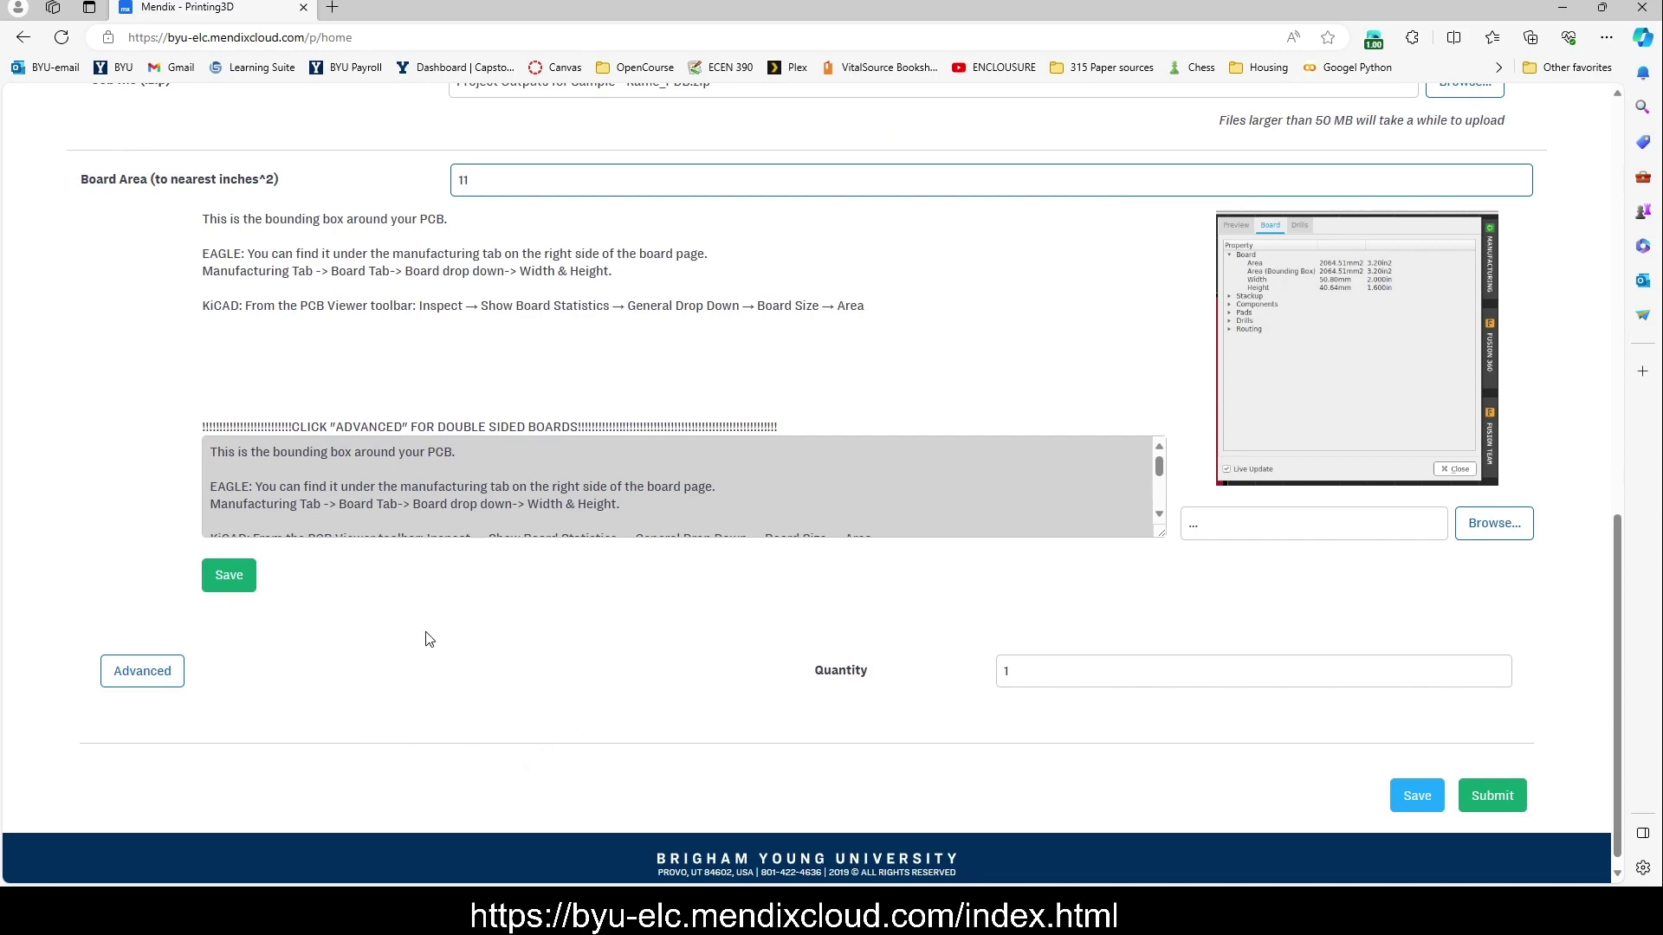
Step: Expand the advanced board options and scroll down to the Other specifications field
click(125, 686)
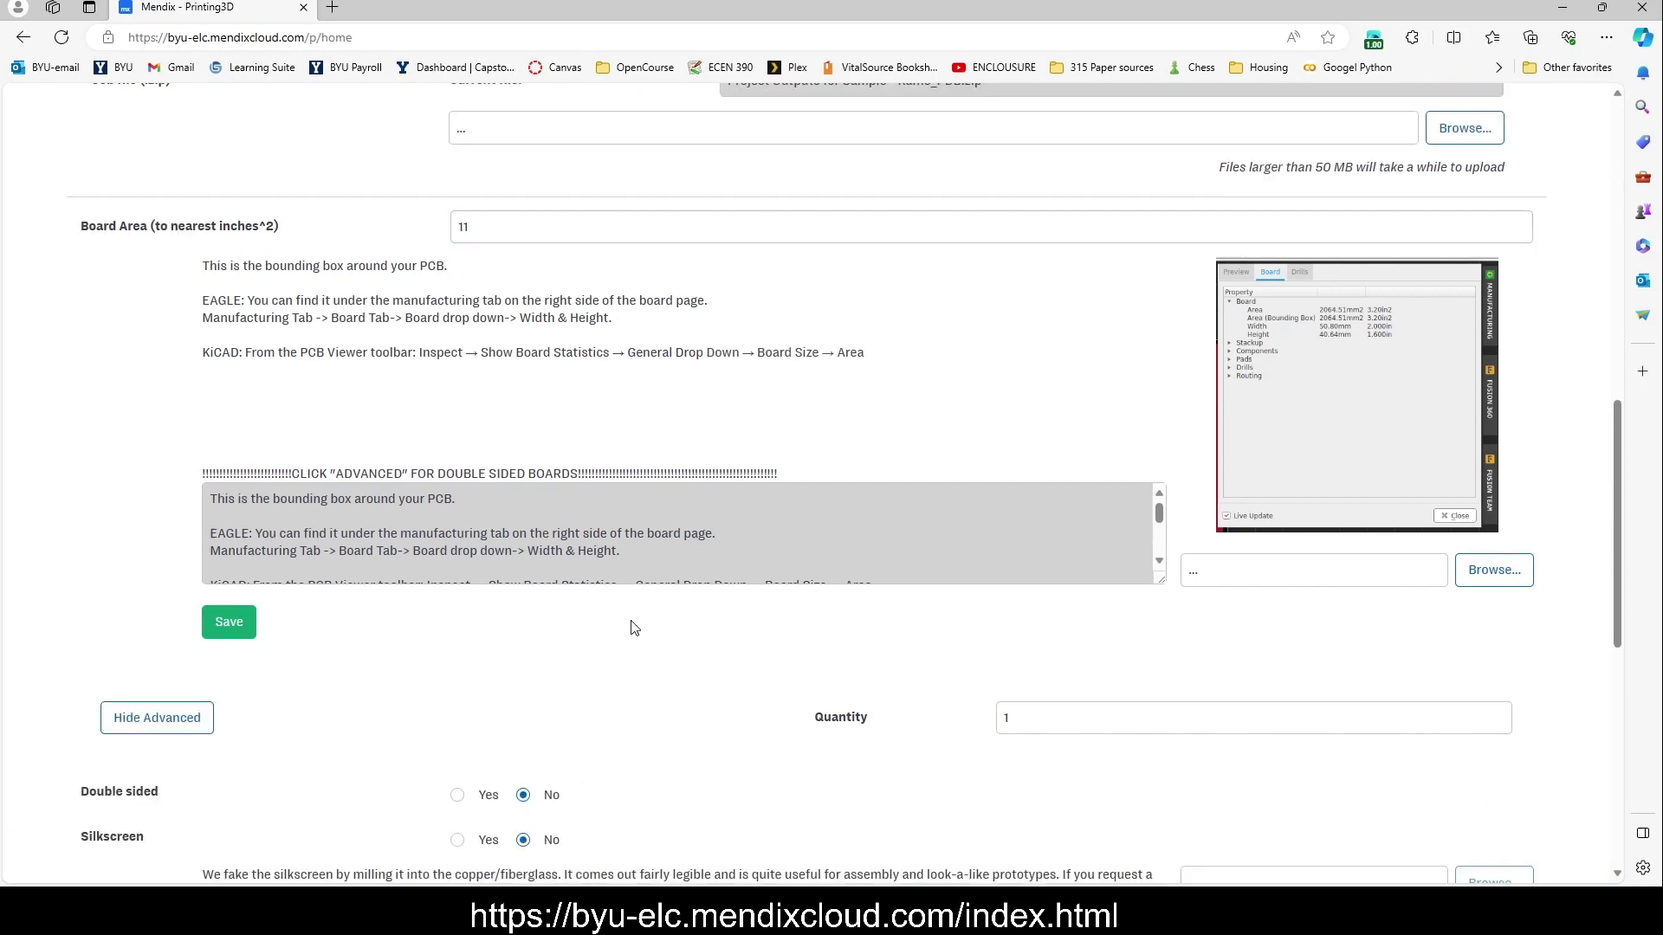
scroll(632, 624, down, 1)
scroll(632, 628, down, 3)
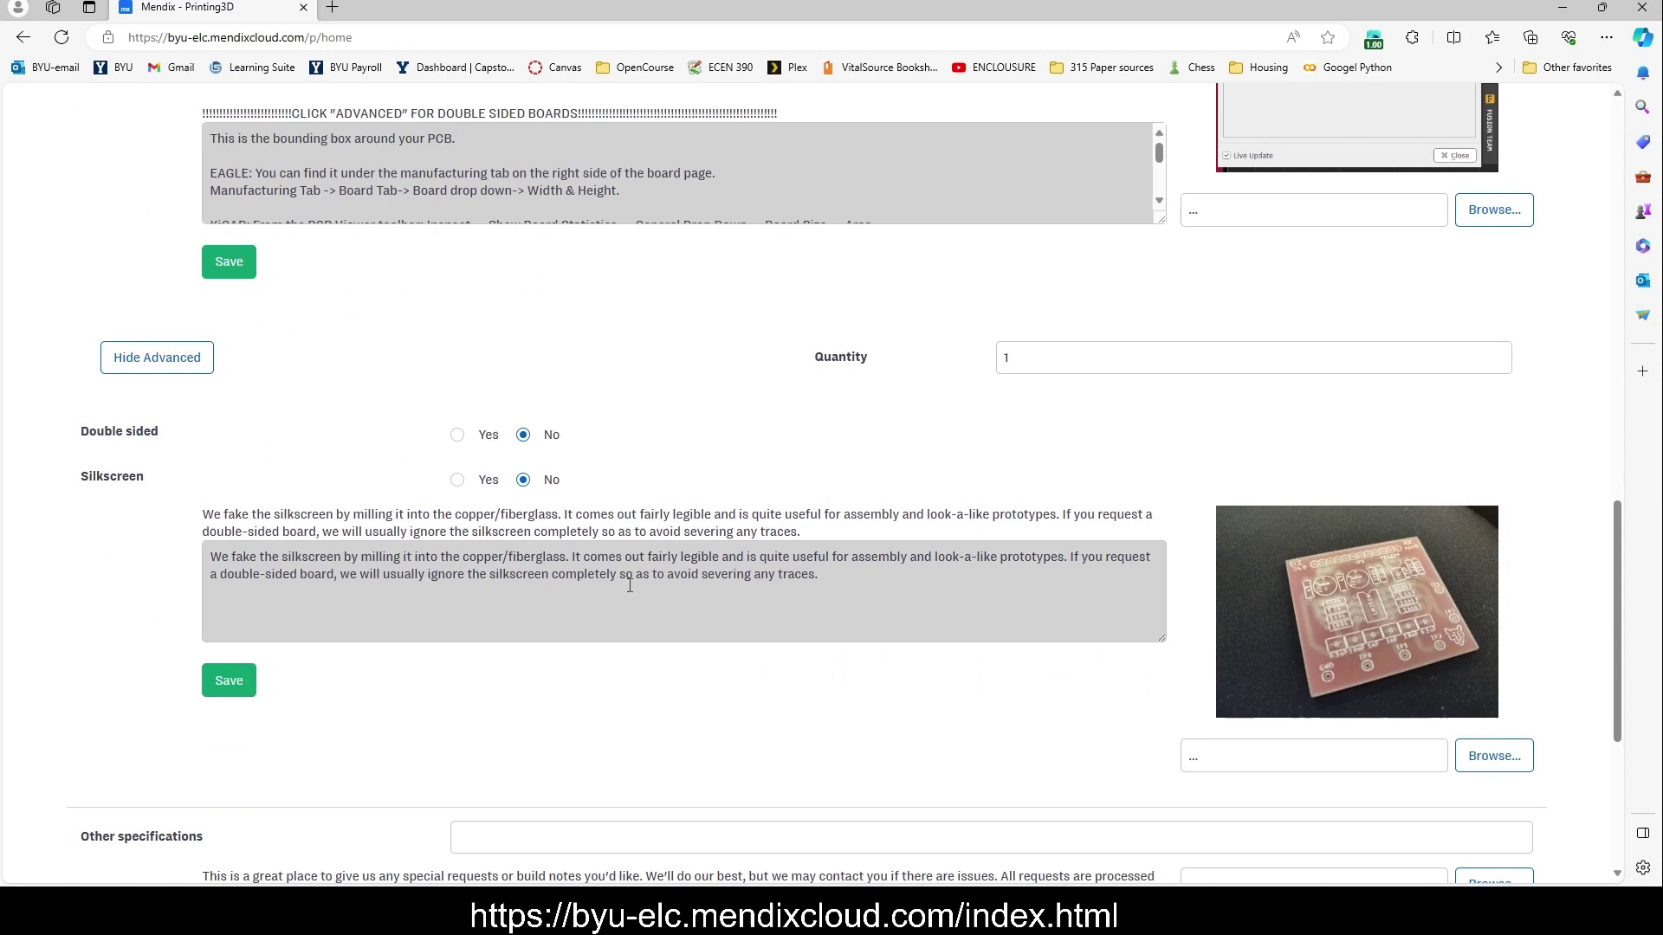
click(200, 357)
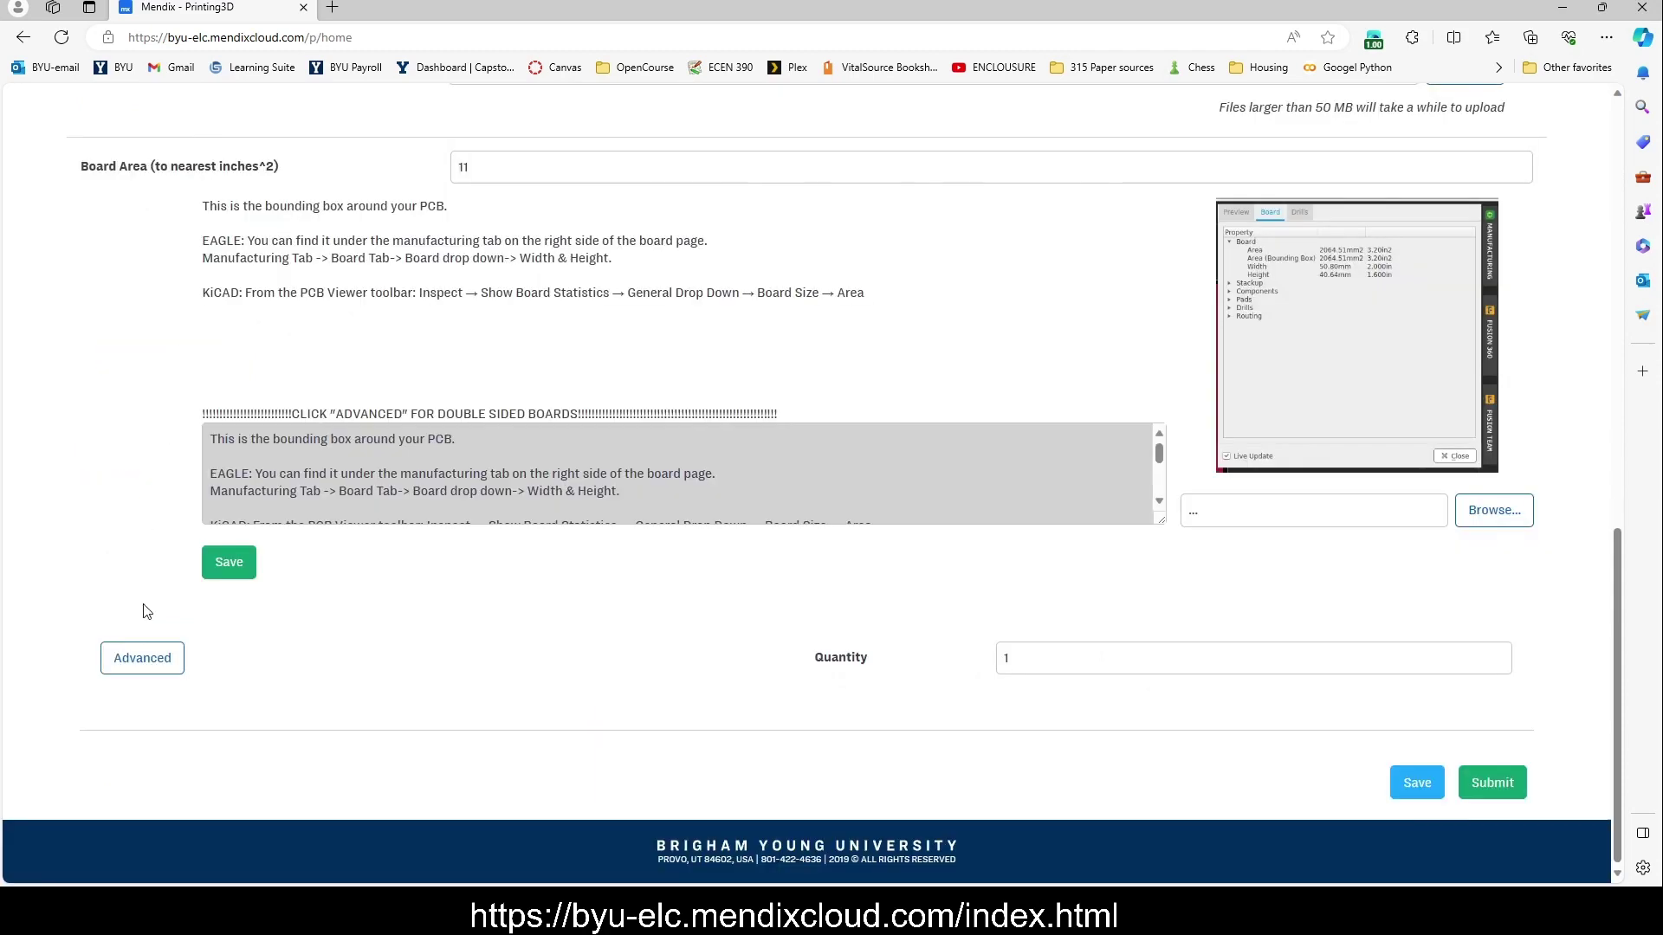
click(143, 658)
scroll(509, 517, down, 3)
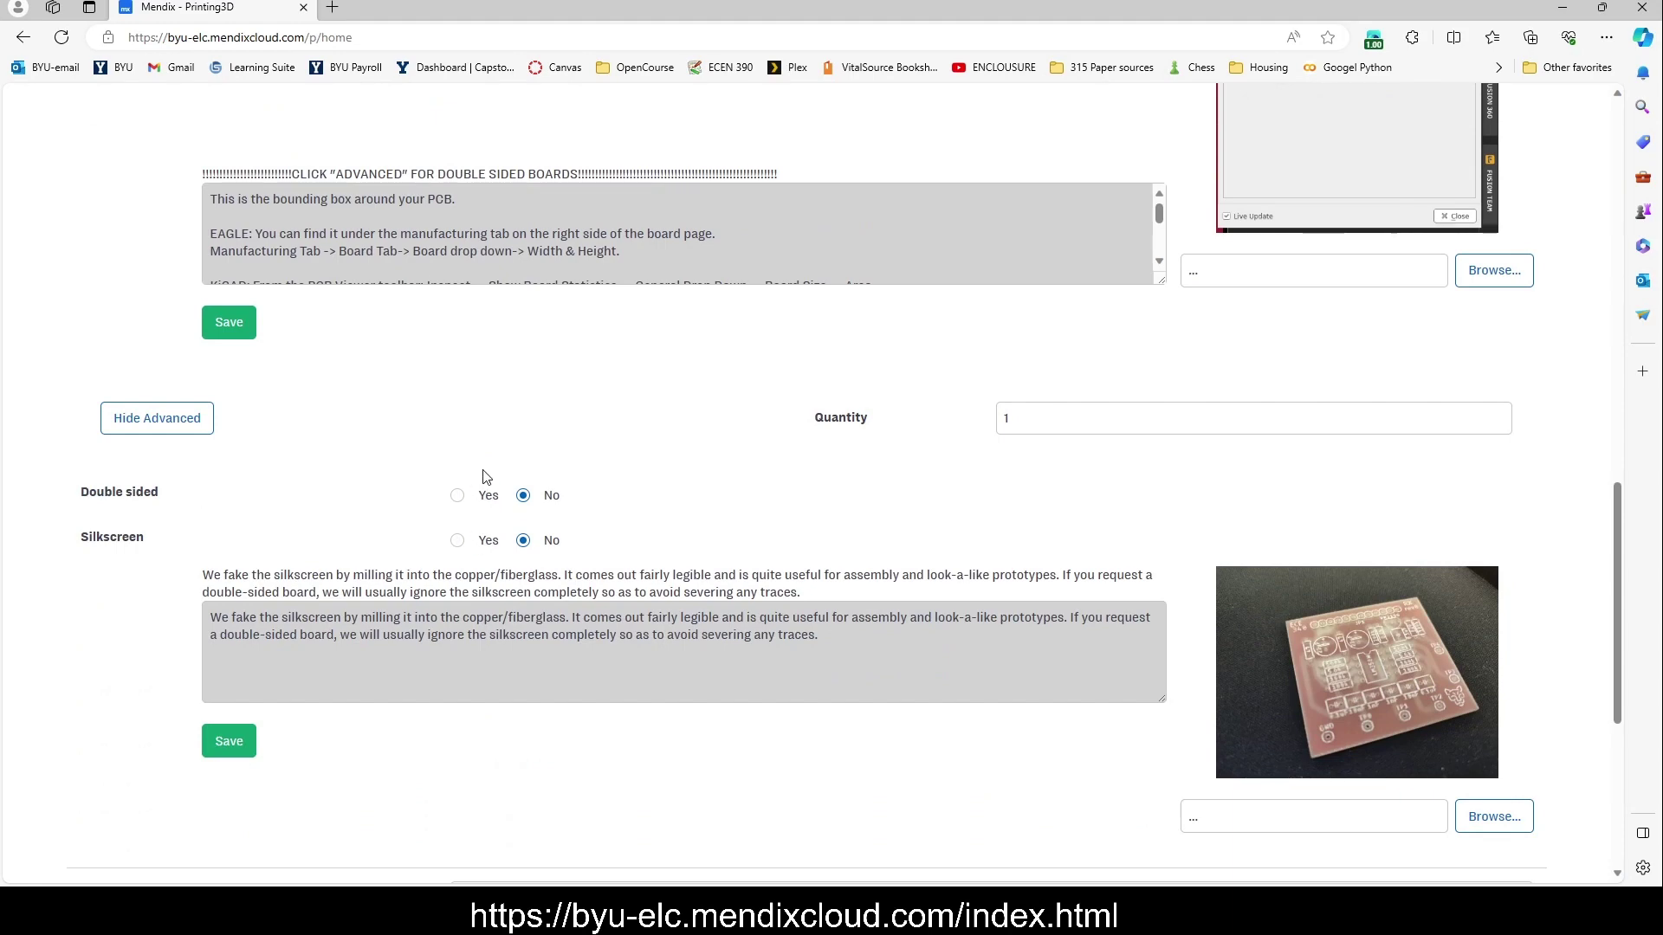
scroll(620, 505, down, 3)
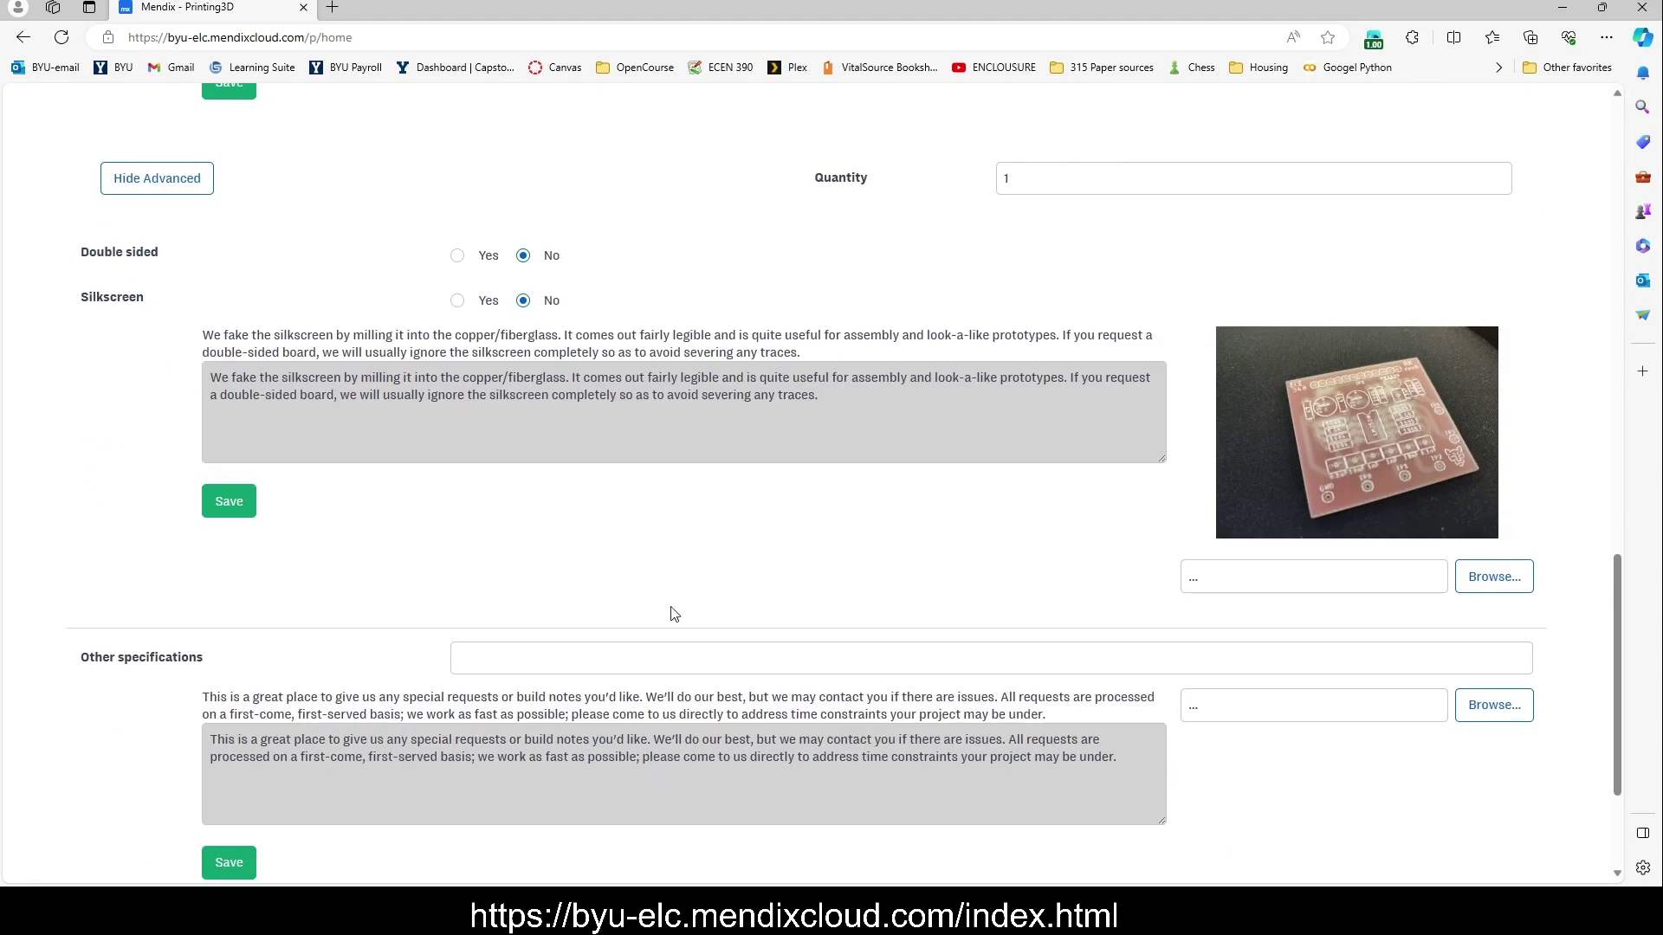
Step: Write 'I want a funny joke on the reciept.' in Other specifications, fixing the typo
click(690, 651)
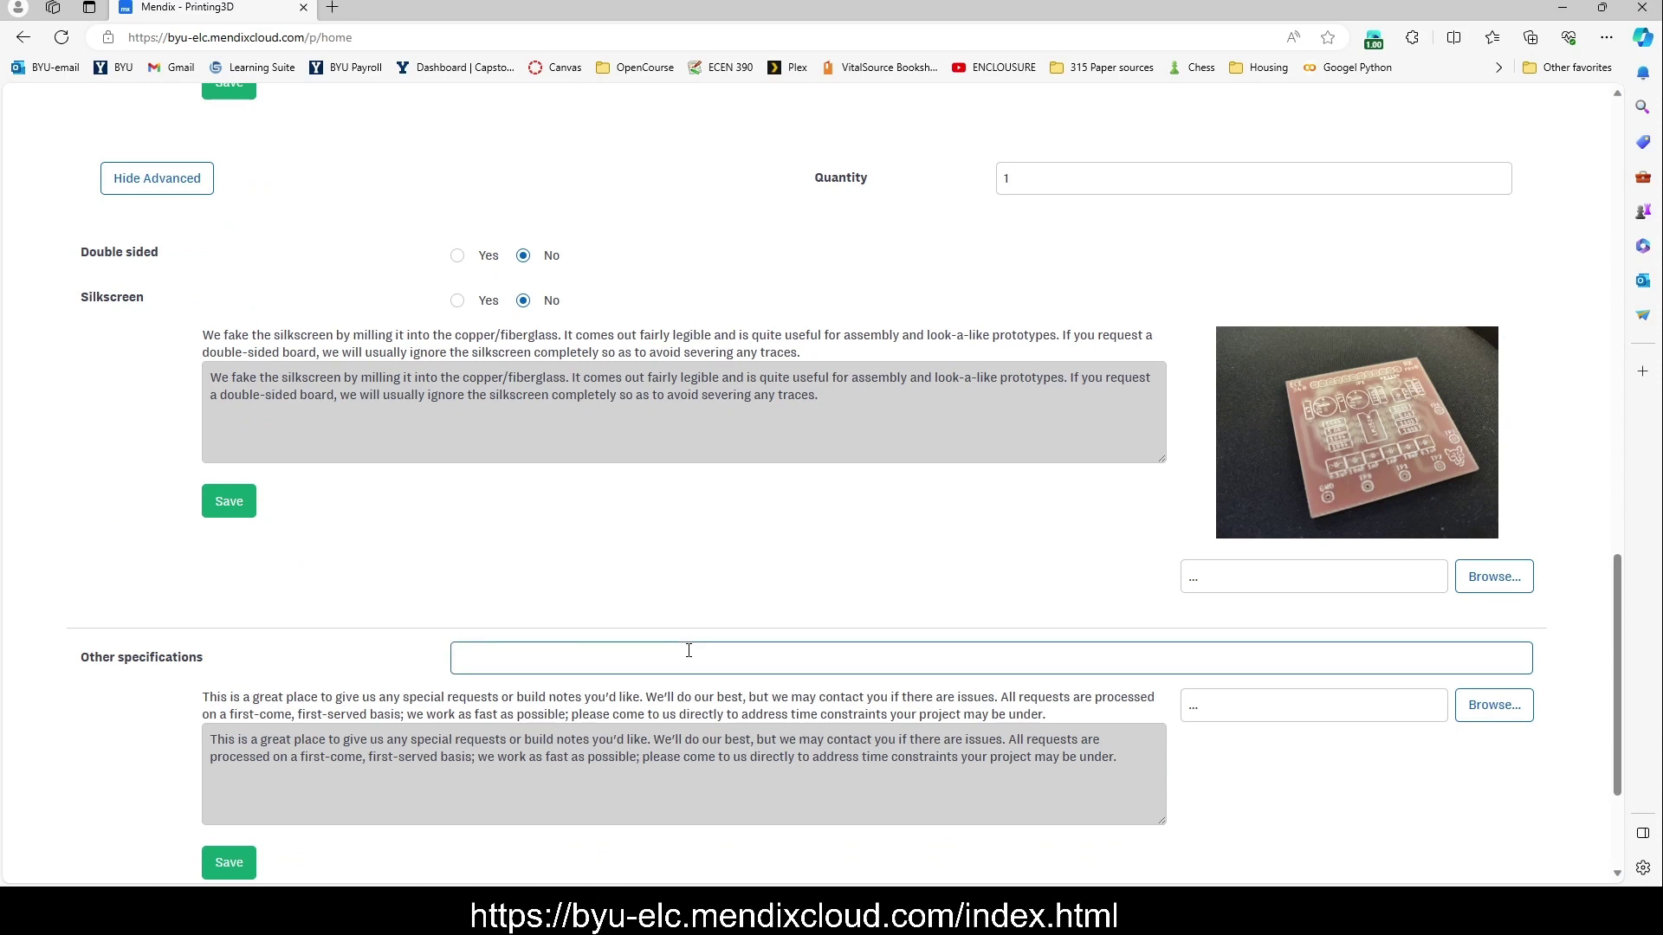
text(I want a funny joke opn the reciept.)
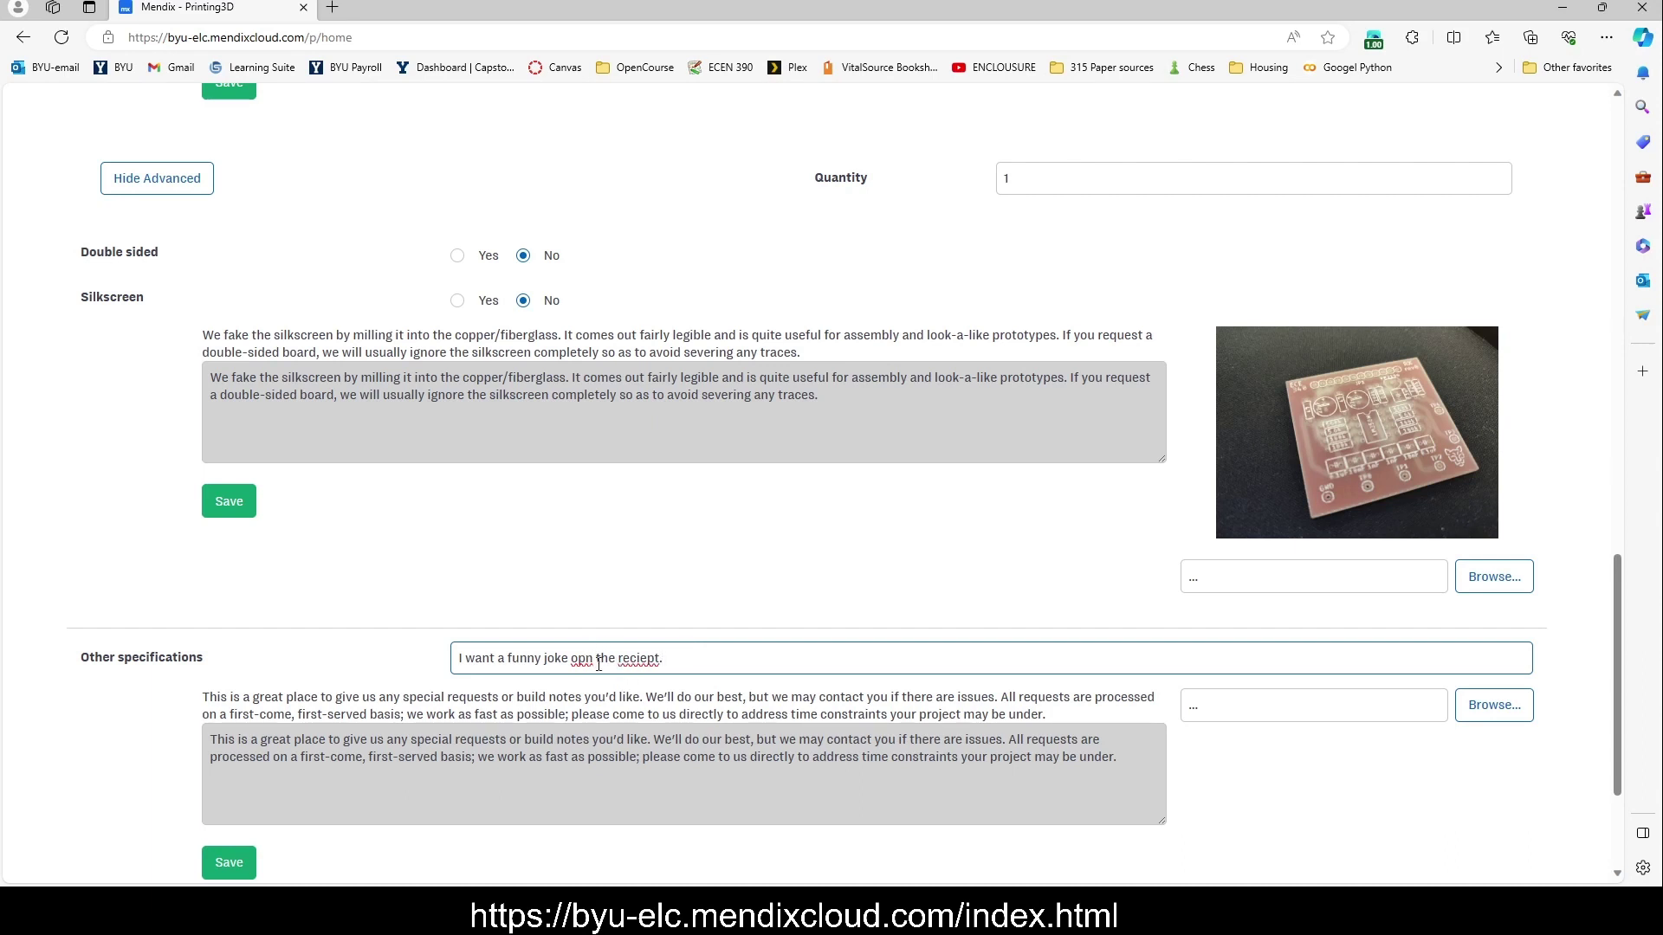
key(BackSpace)
click(1011, 622)
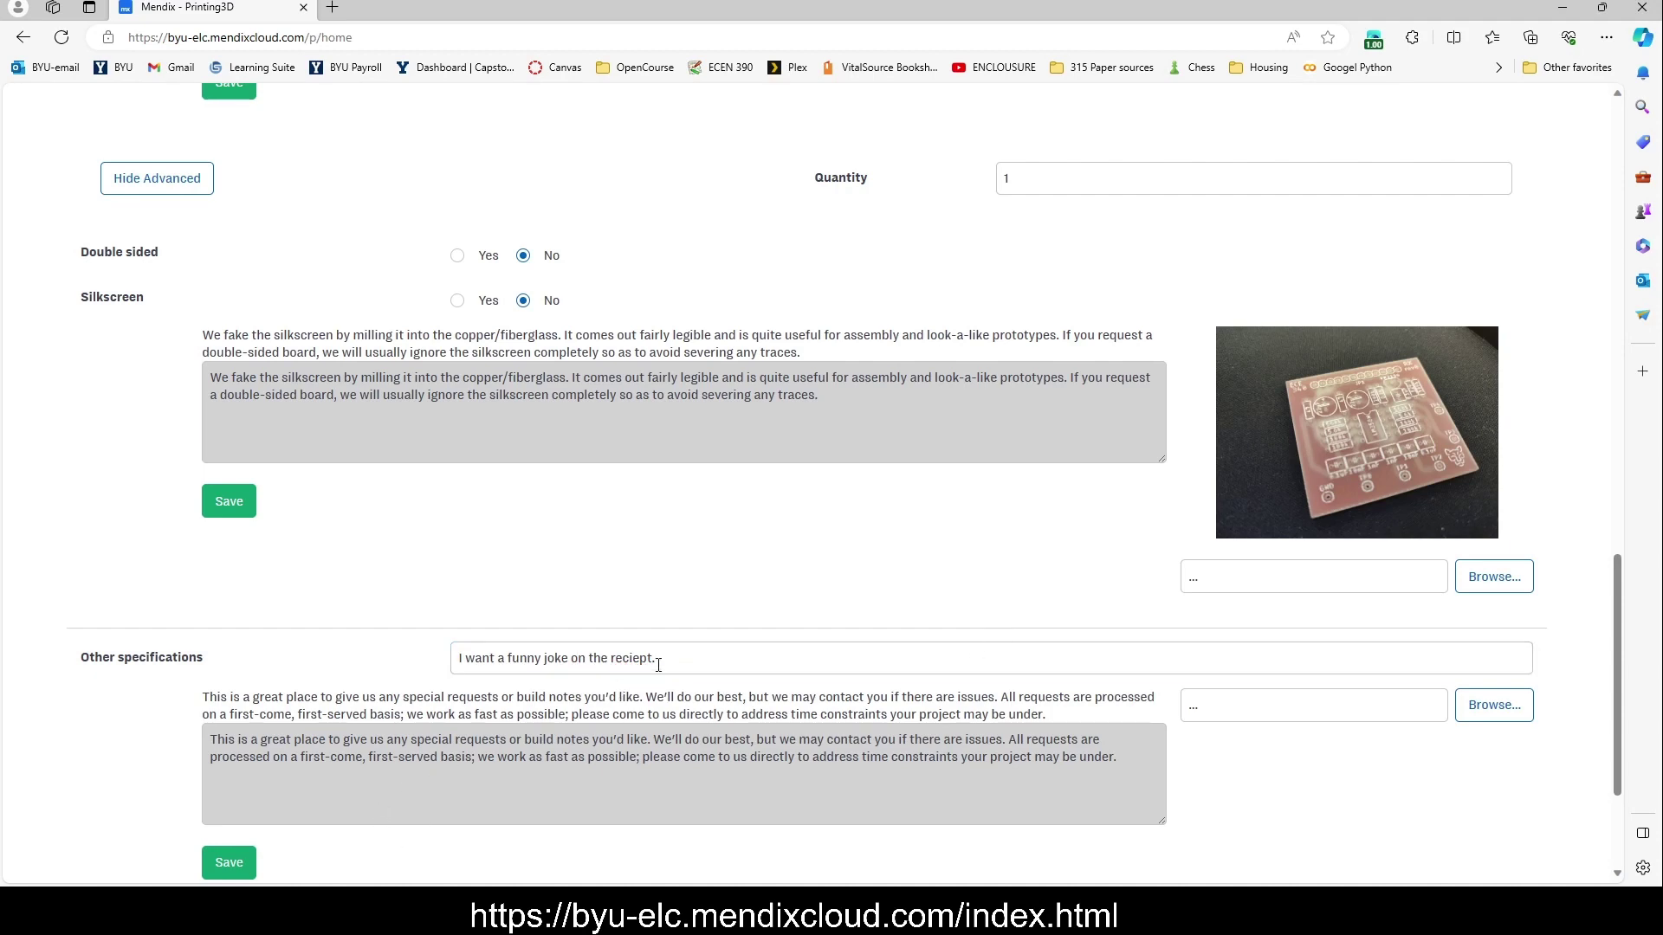
scroll(659, 665, down, 3)
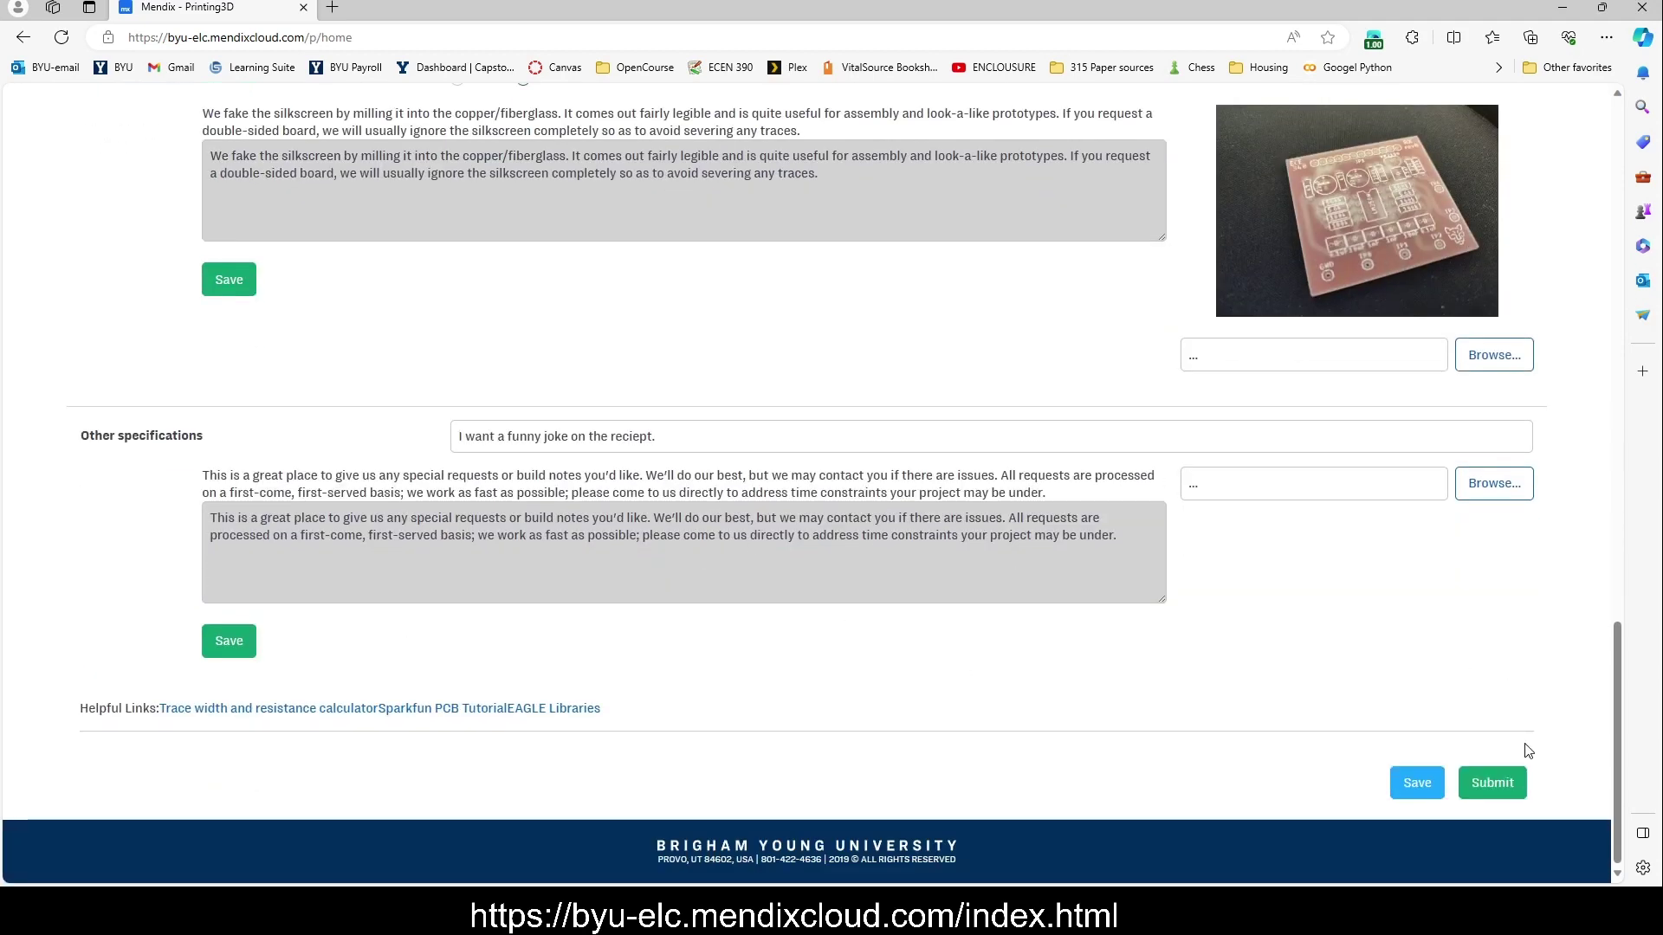
Step: Submit the form, tick the three User Verification statements, and confirm with 'Yes, I can verify'
click(1515, 785)
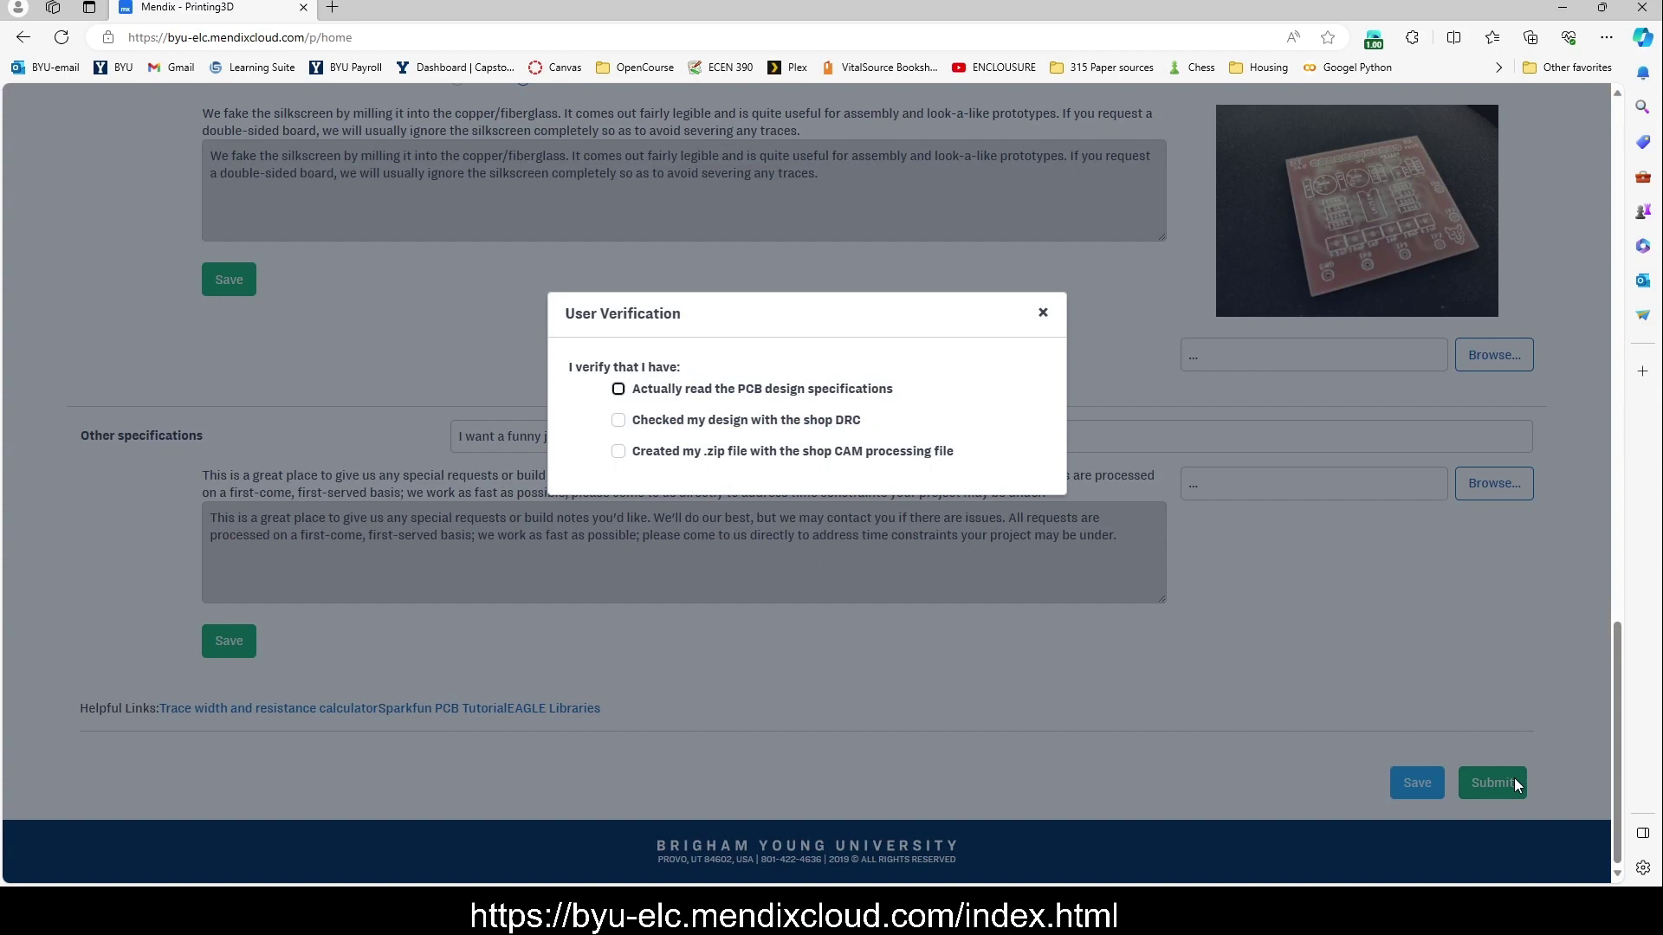
click(619, 390)
click(618, 420)
click(620, 453)
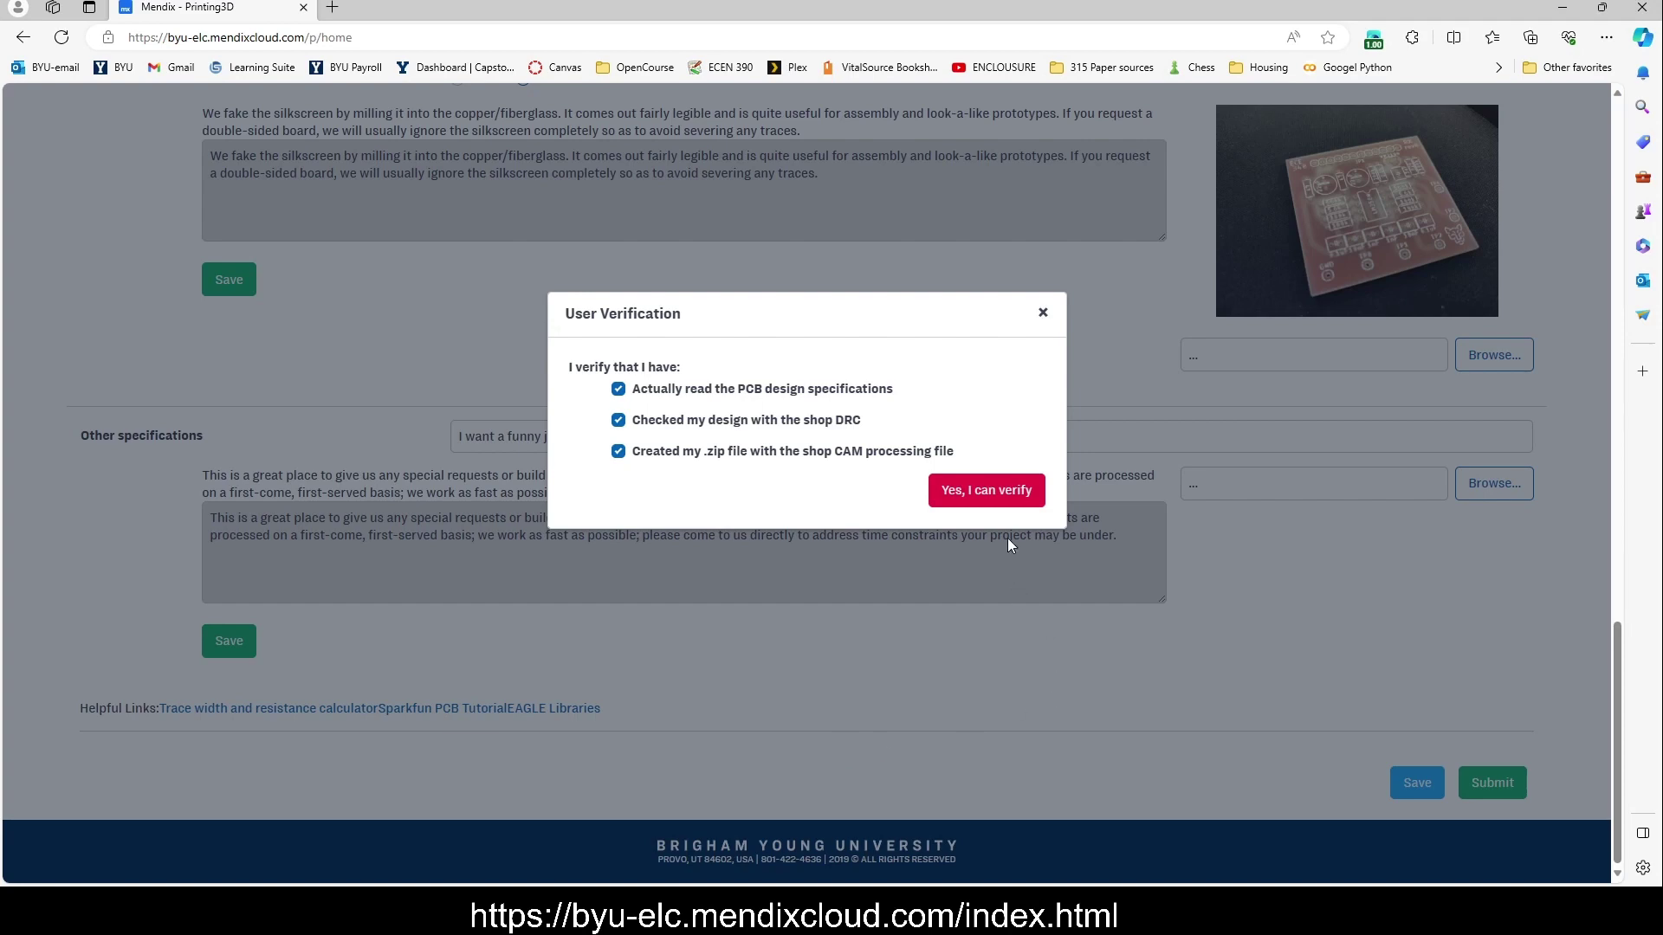
click(1009, 488)
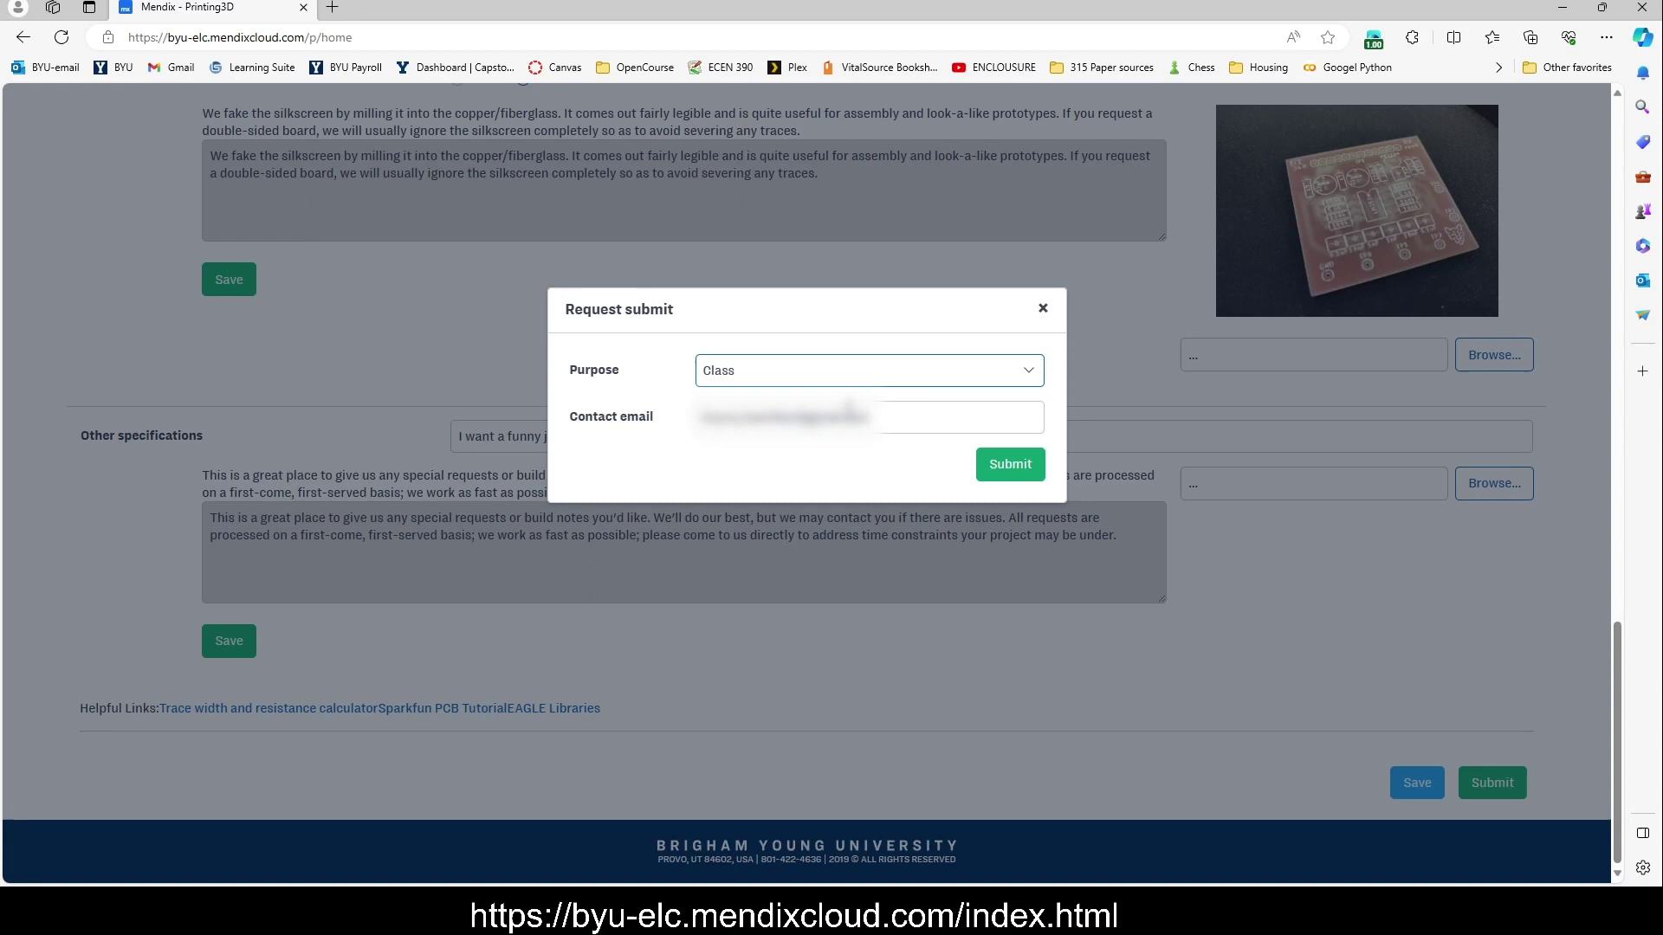
Step: Send the PCB mill request from the Request submit dialog
click(1031, 472)
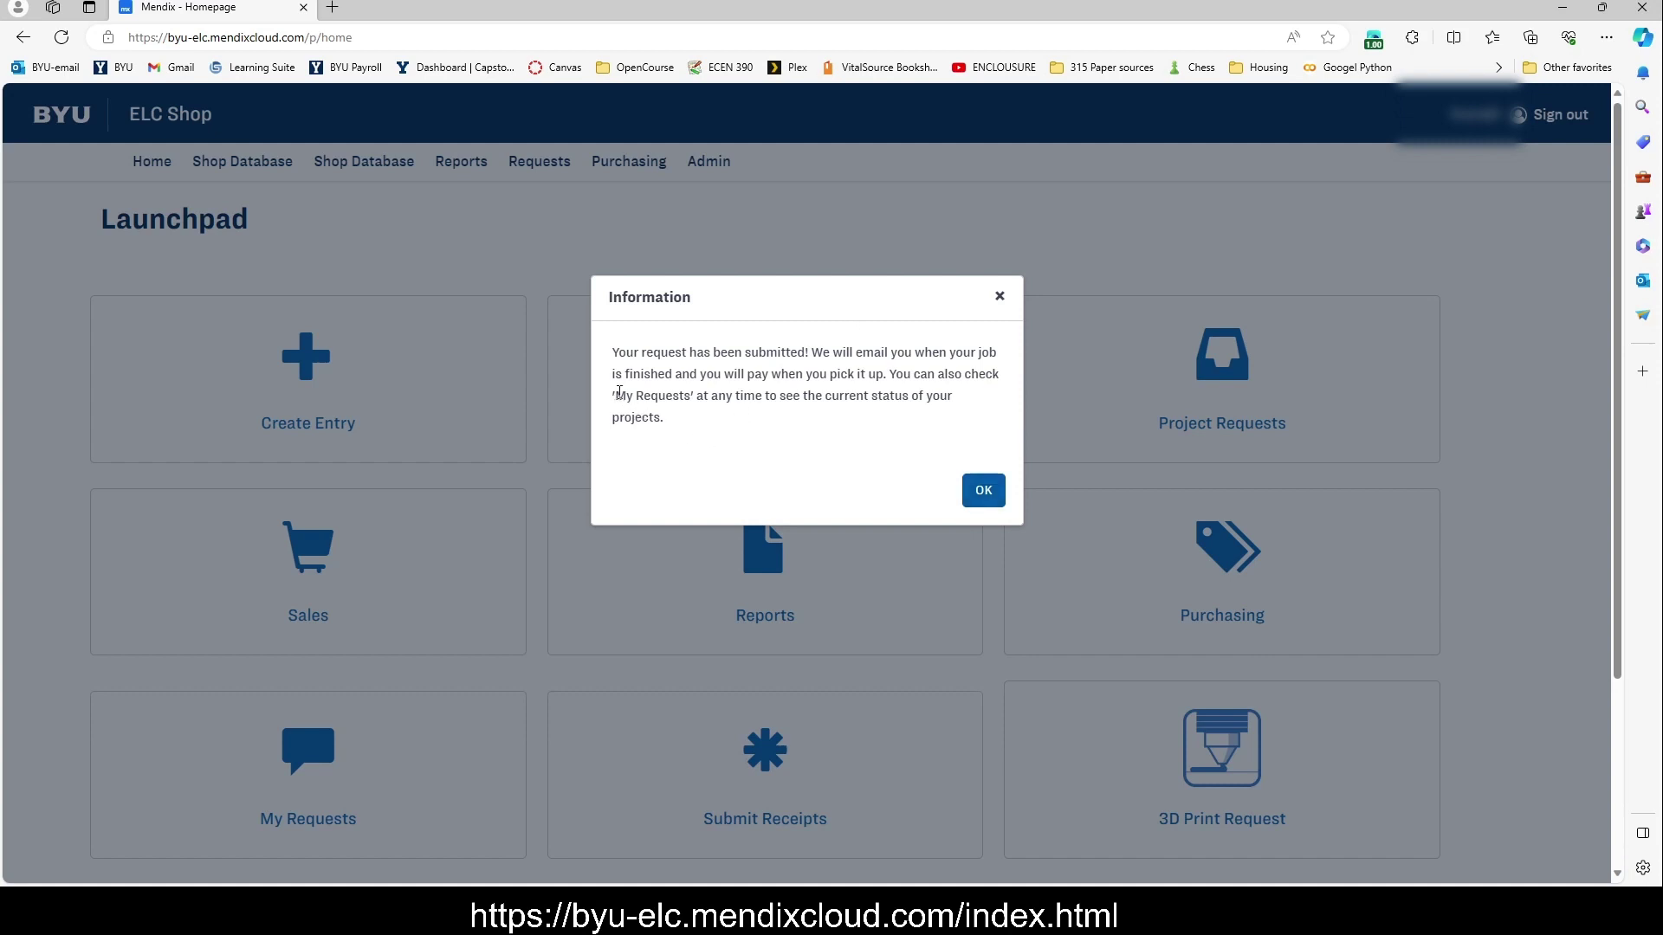
Step: Dismiss the confirmation and open My Requests to find the submitted Kame_PDB.zip mill request
drag(614, 395, 698, 398)
click(988, 493)
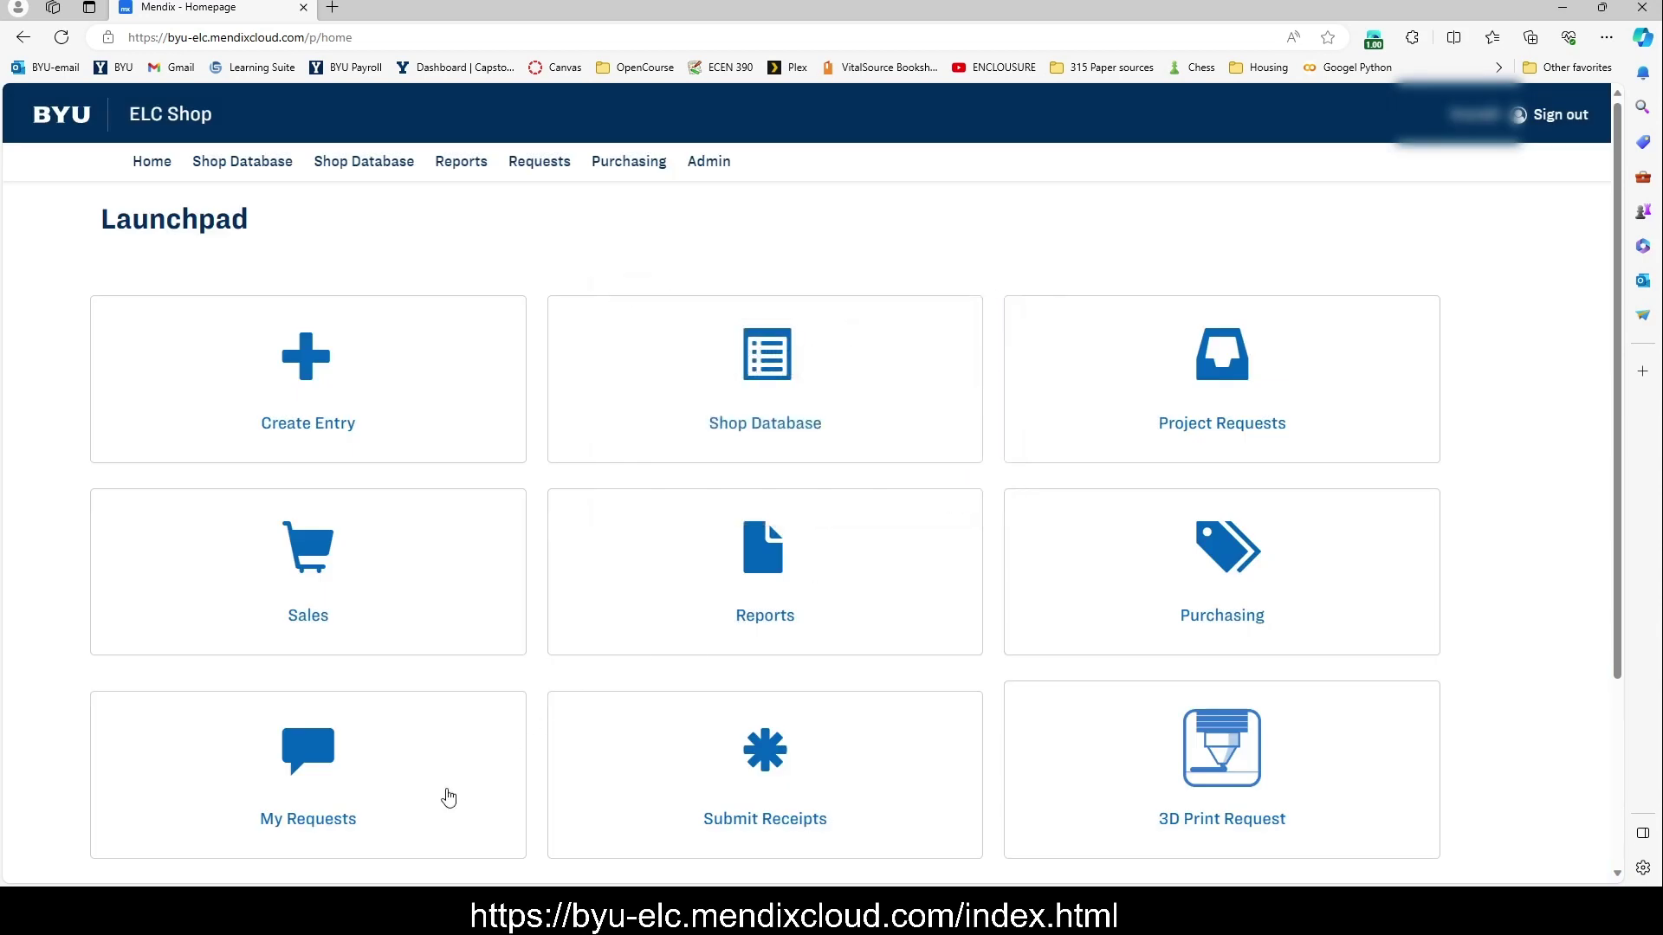
click(330, 762)
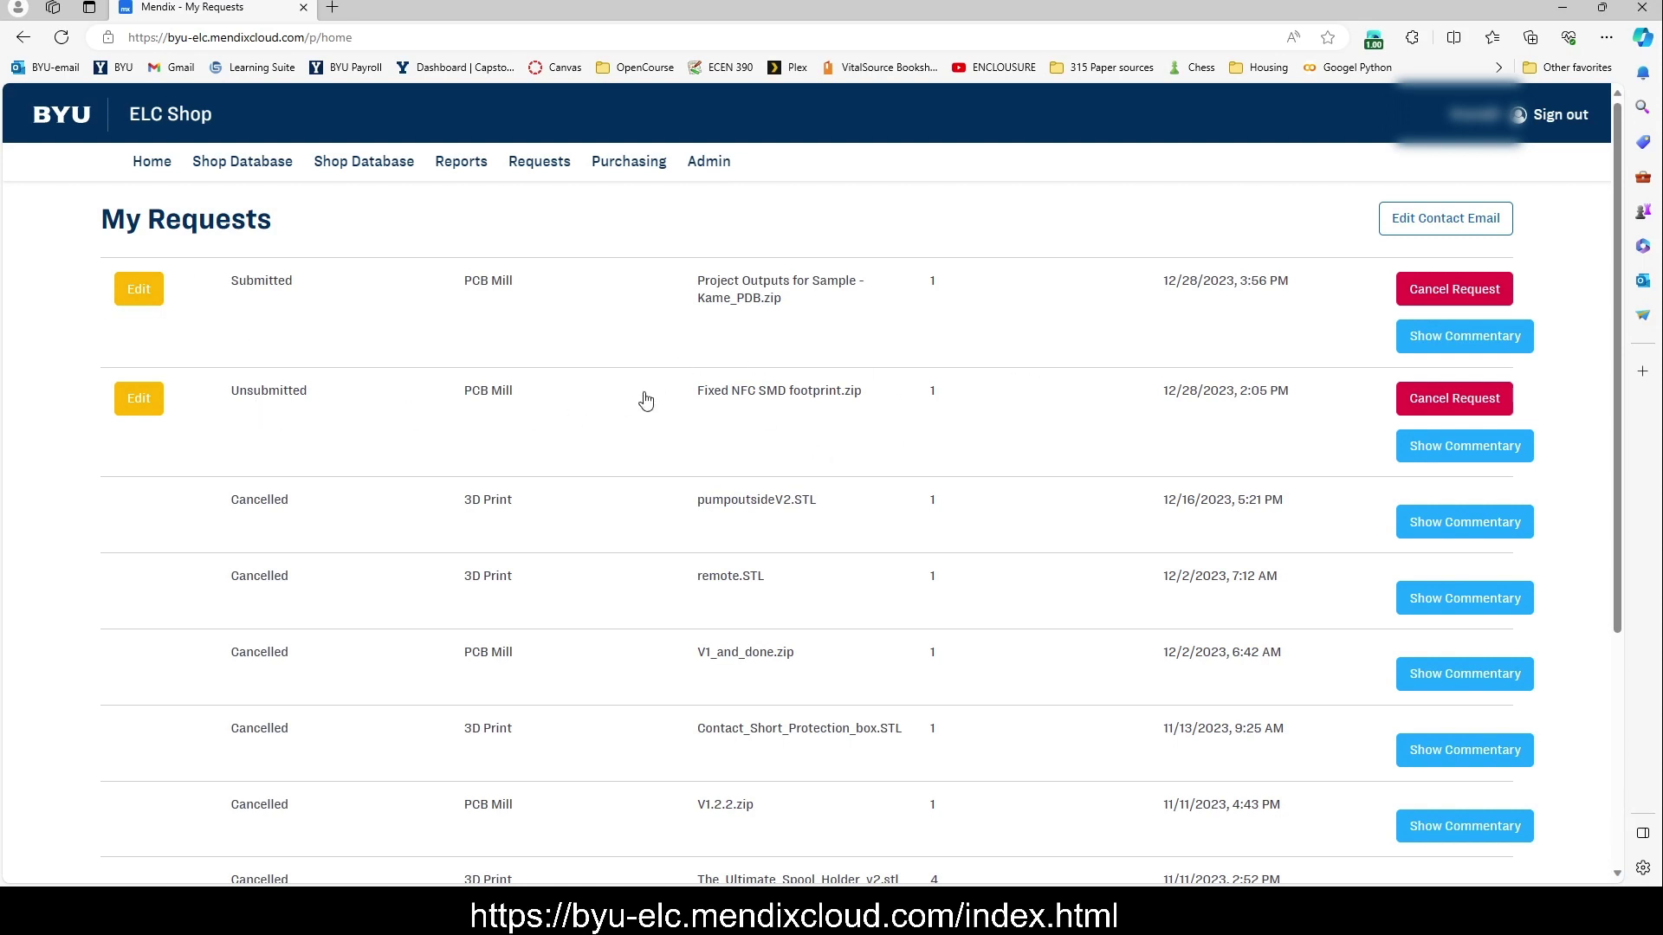
click(1506, 453)
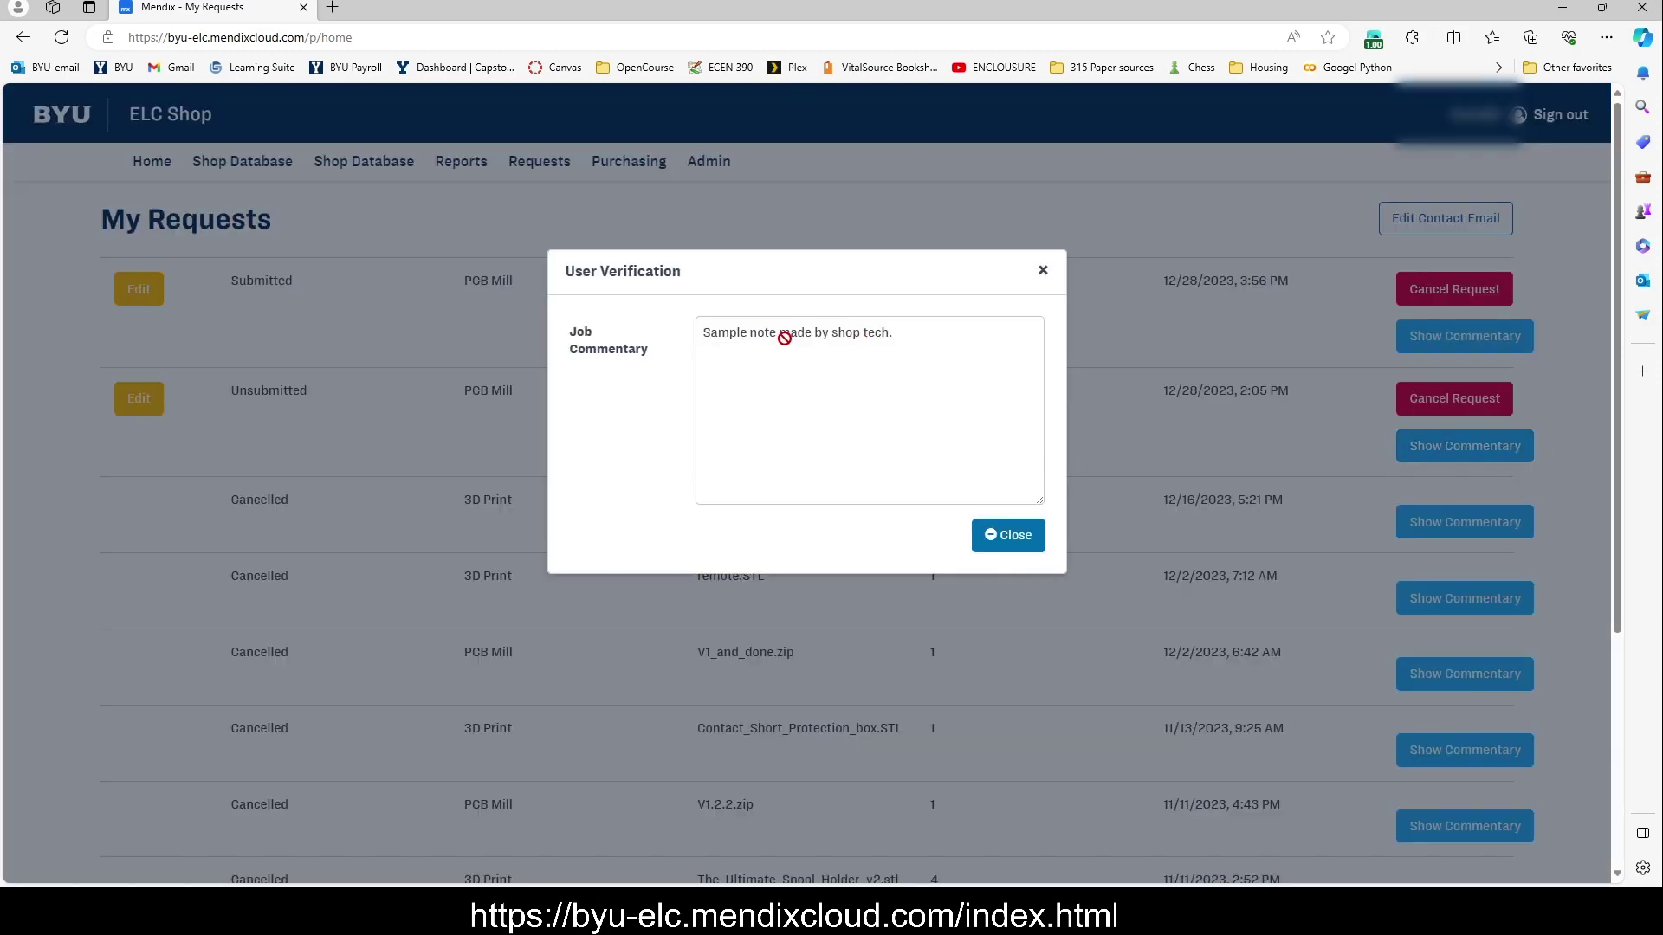
click(997, 547)
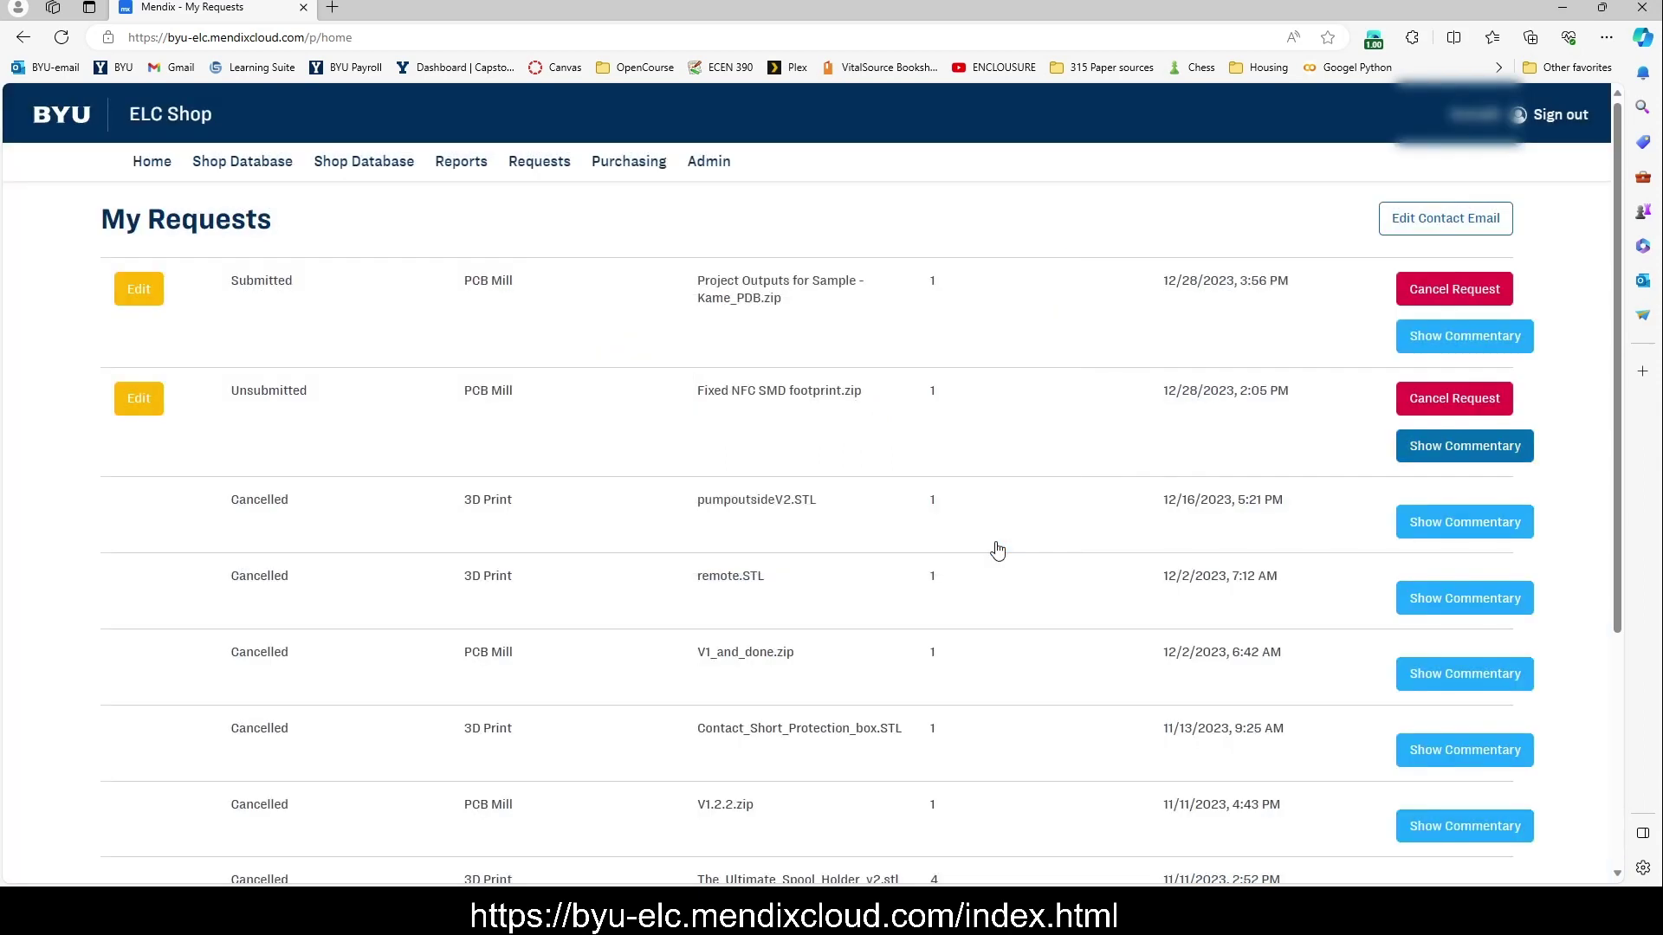